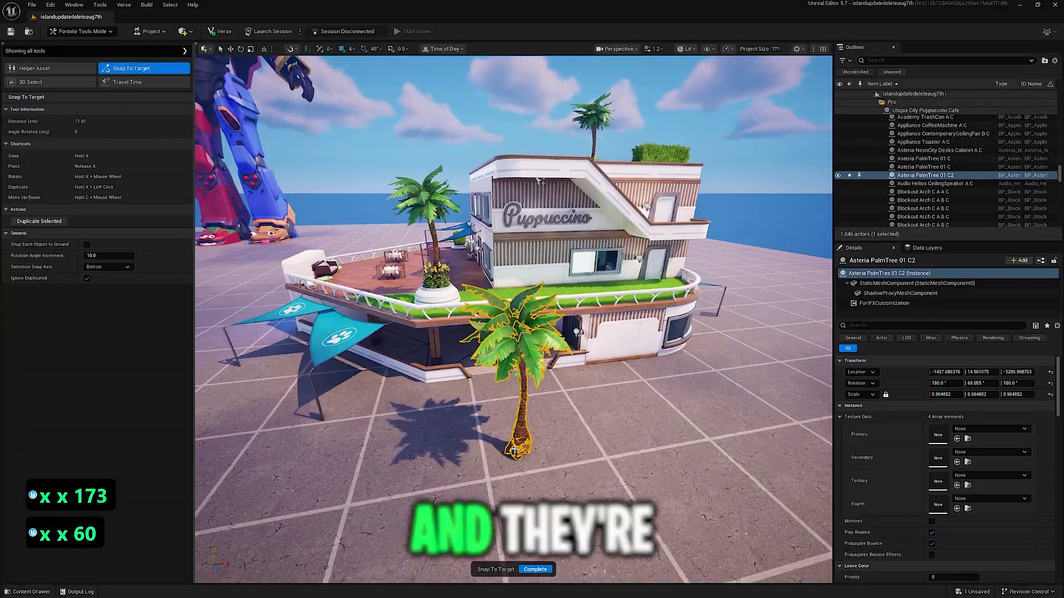
# - Duplicate the palm tree in front of the cafe and place mannequin helper assets nearby
pyautogui.press('x')
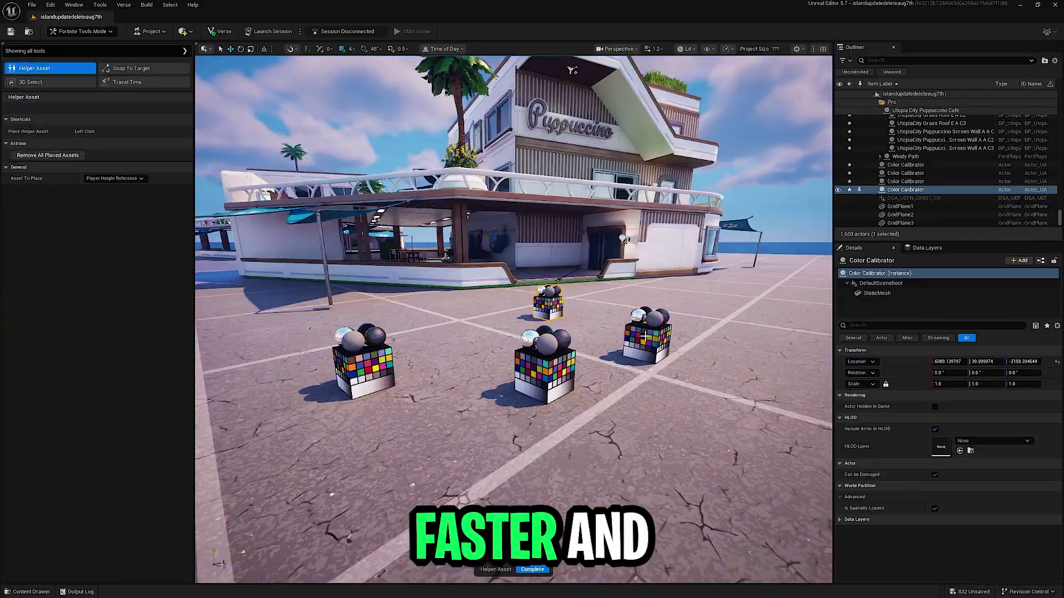
pyautogui.press('d')
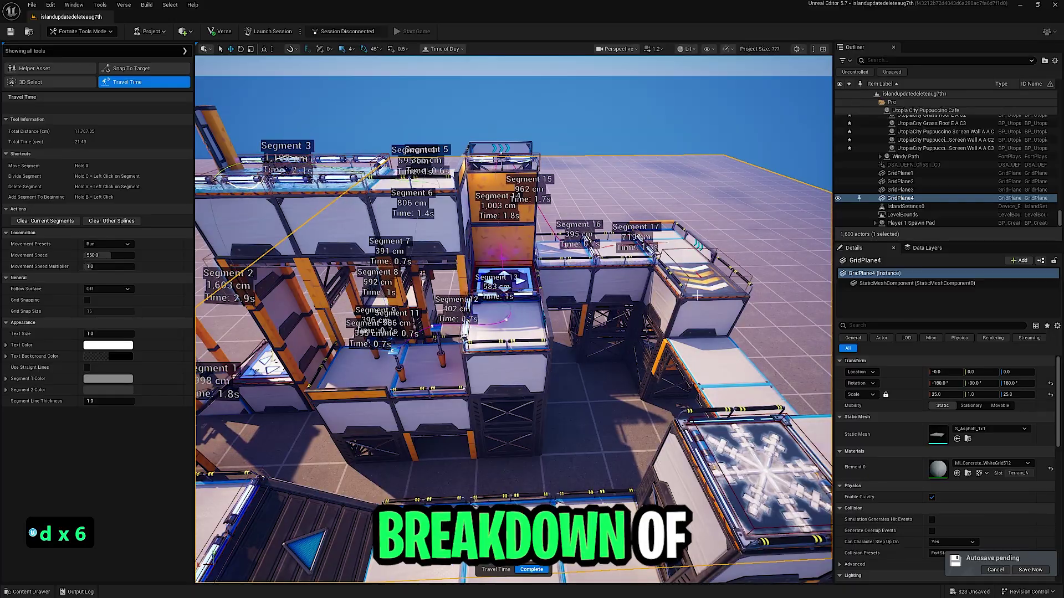
pyautogui.press('d')
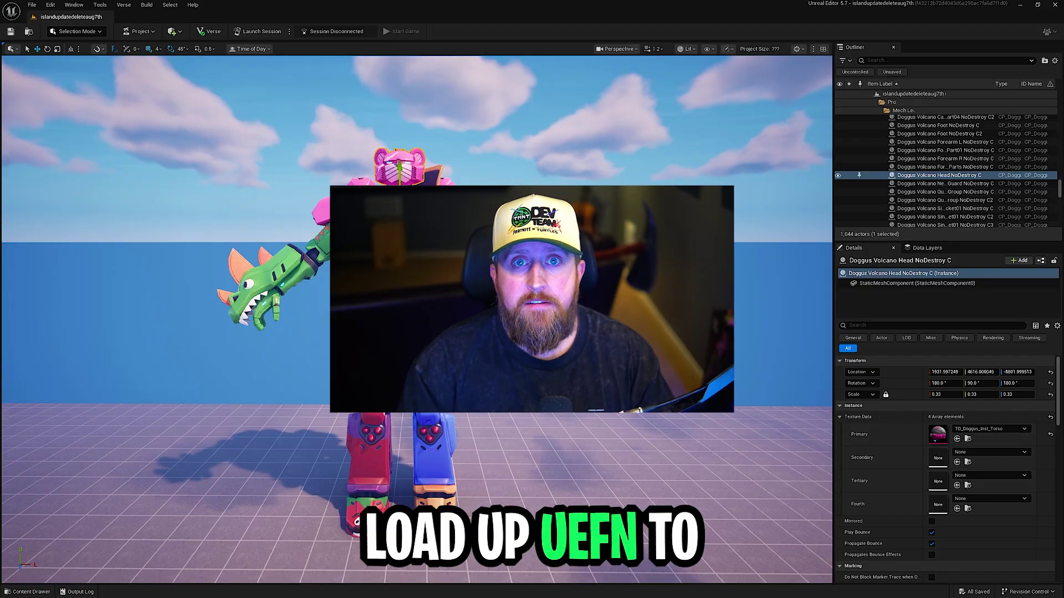
pyautogui.click(91, 32)
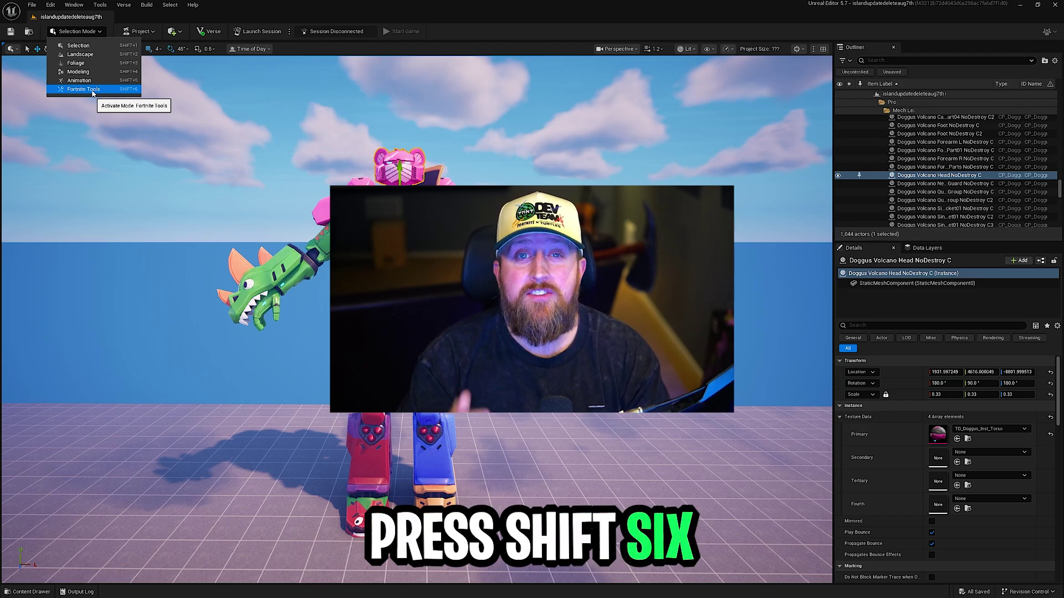
pyautogui.click(92, 91)
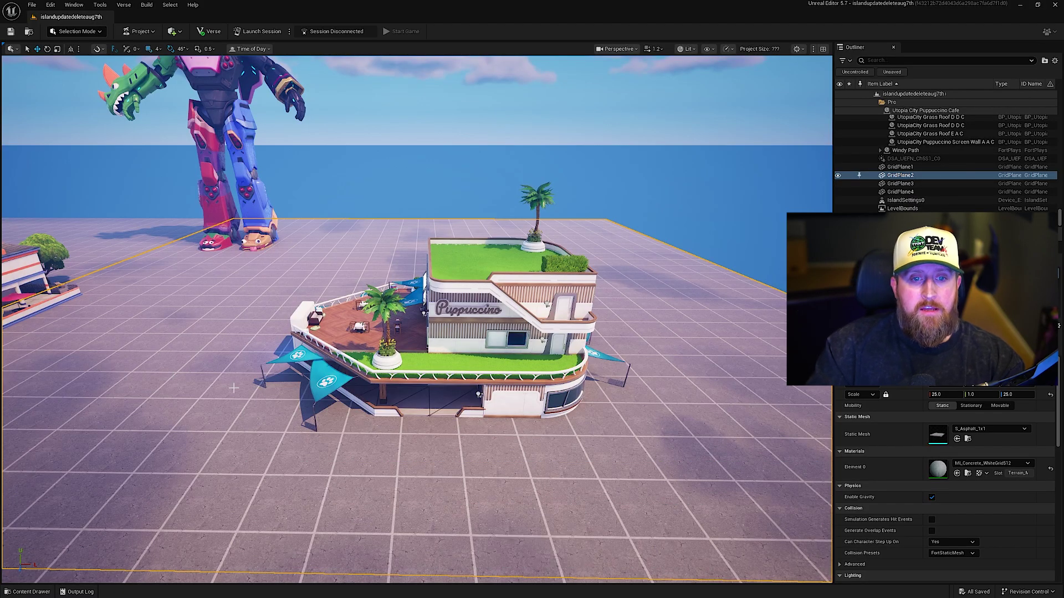
pyautogui.press('w')
pyautogui.press('w')
pyautogui.press('w')
pyautogui.press('w')
pyautogui.moveTo(234, 387); pyautogui.dragTo(240, 372, button='right')
pyautogui.press('a')
pyautogui.press('s')
pyautogui.press('d')
pyautogui.press('w')
pyautogui.press('d')
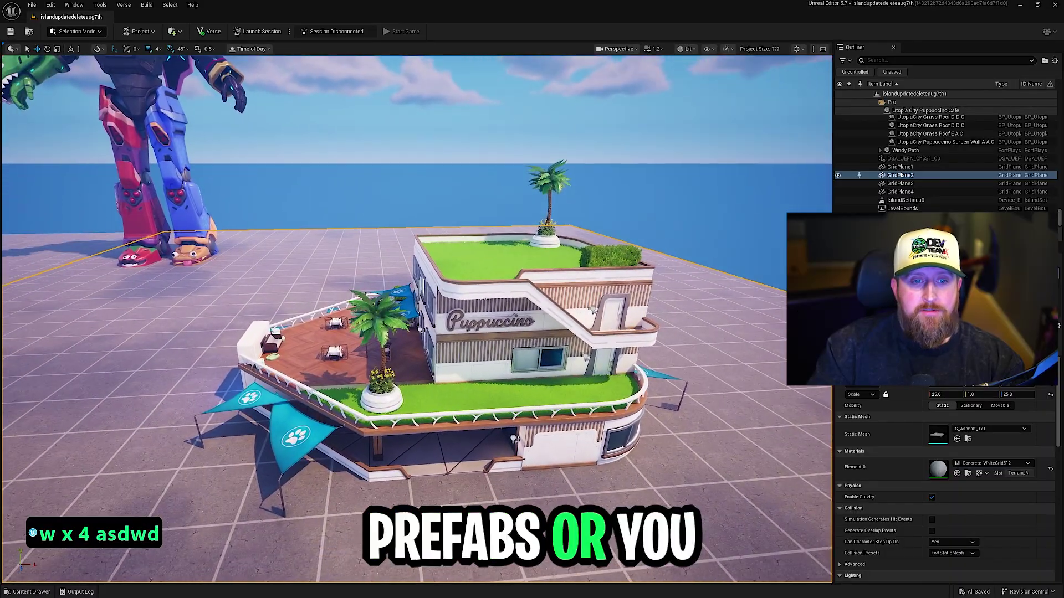
pyautogui.press('s')
pyautogui.press('q')
pyautogui.press('a')
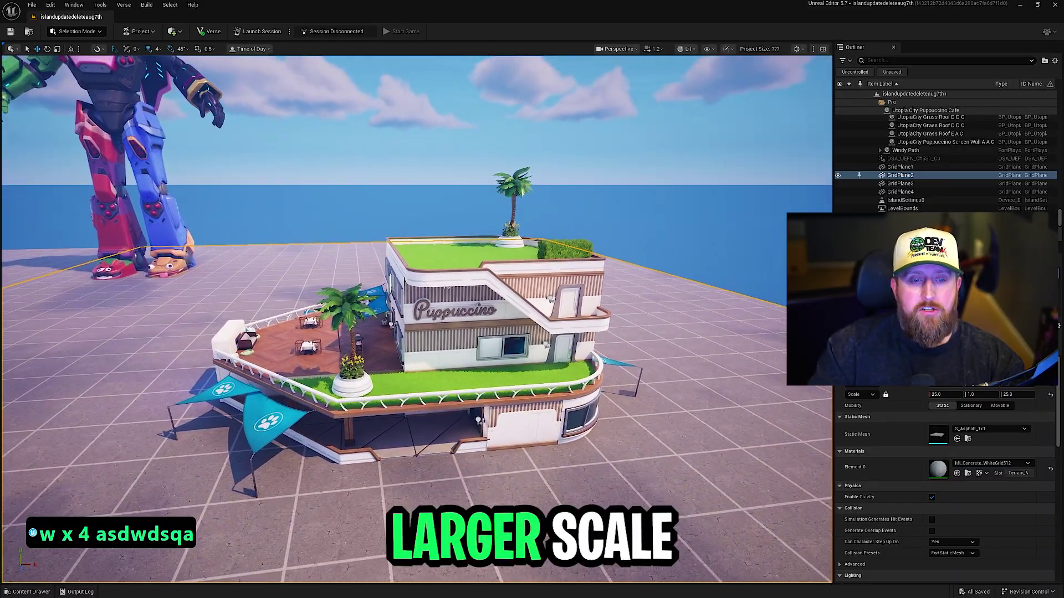
pyautogui.press('w')
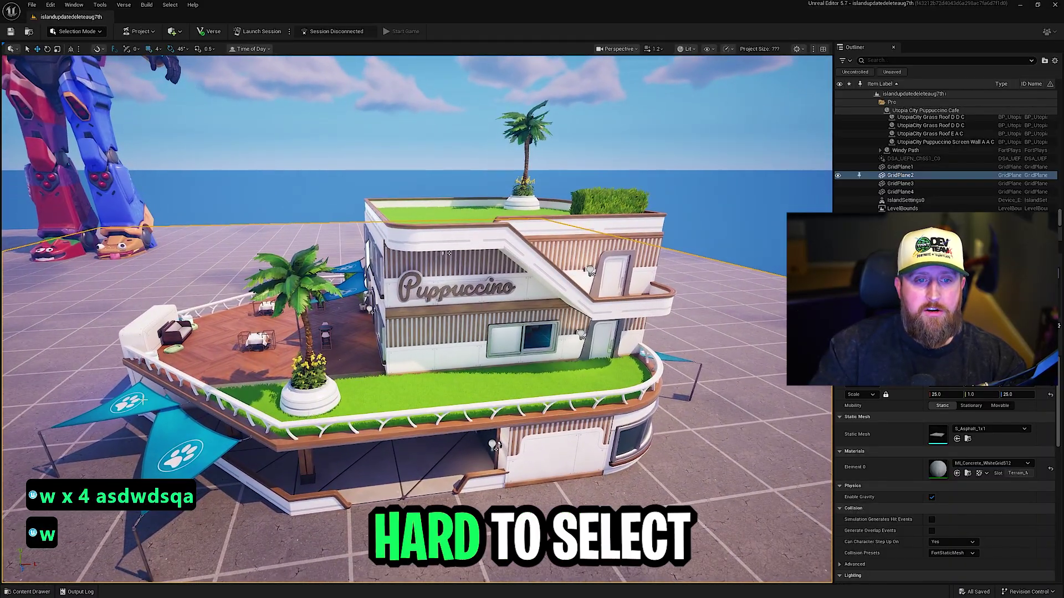
pyautogui.press('a')
pyautogui.press('s')
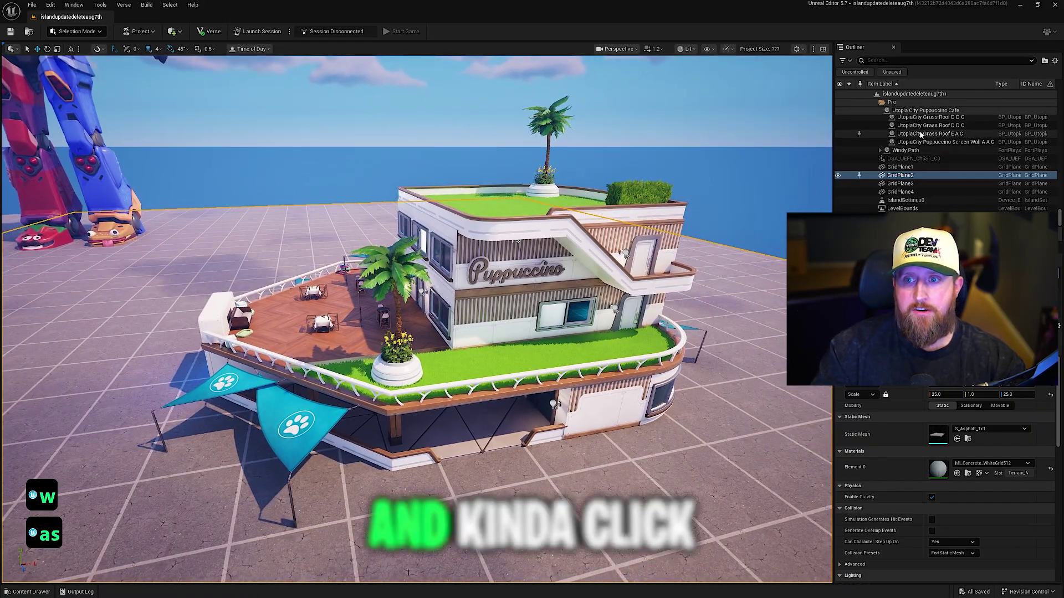
pyautogui.press('w')
pyautogui.moveTo(481, 357); pyautogui.dragTo(480, 331, button='right')
pyautogui.press('w')
pyautogui.moveTo(285, 185); pyautogui.dragTo(471, 206, button='right')
pyautogui.press('d')
pyautogui.press('s')
pyautogui.press('s')
pyautogui.press('a')
pyautogui.press('a')
pyautogui.press('a')
pyautogui.press('a')
pyautogui.press('a')
pyautogui.press('a')
pyautogui.press('a')
pyautogui.press('a')
pyautogui.press('a')
pyautogui.press('a')
pyautogui.press('a')
pyautogui.press('a')
pyautogui.press('a')
pyautogui.press('a')
pyautogui.press('a')
pyautogui.press('a')
pyautogui.press('a')
pyautogui.press('a')
pyautogui.press('w')
pyautogui.press('w')
pyautogui.press('w')
pyautogui.press('w')
pyautogui.press('w')
pyautogui.press('w')
pyautogui.press('w')
pyautogui.press('s')
pyautogui.press('d')
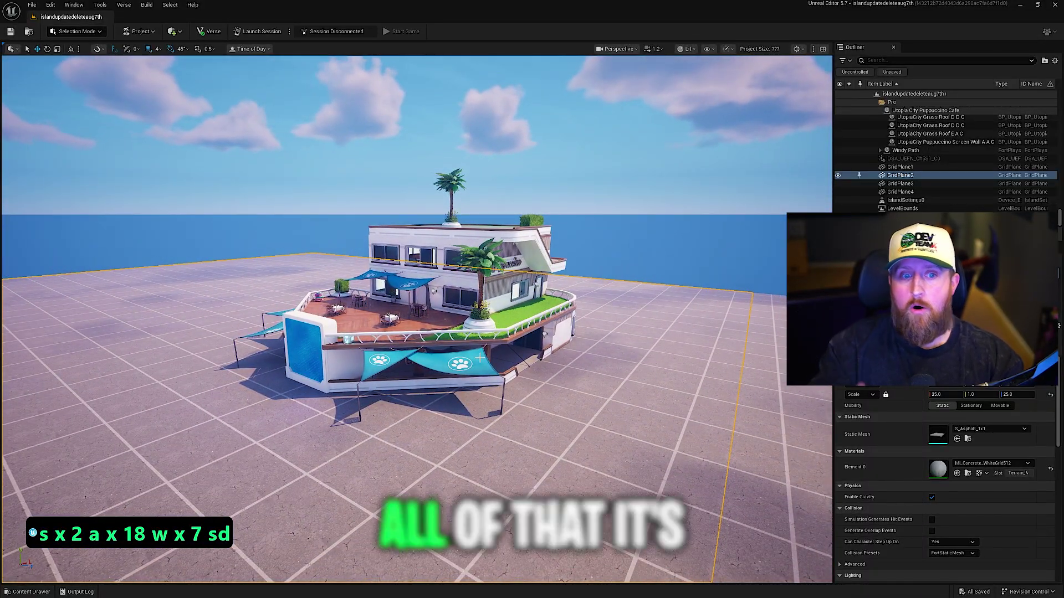
pyautogui.press('w')
pyautogui.moveTo(480, 358); pyautogui.dragTo(563, 380, button='right')
pyautogui.press('e')
pyautogui.press('a')
pyautogui.press('w')
# - Switch to Fortnite Tools mode and start the 3D Select tool
pyautogui.click(75, 31)
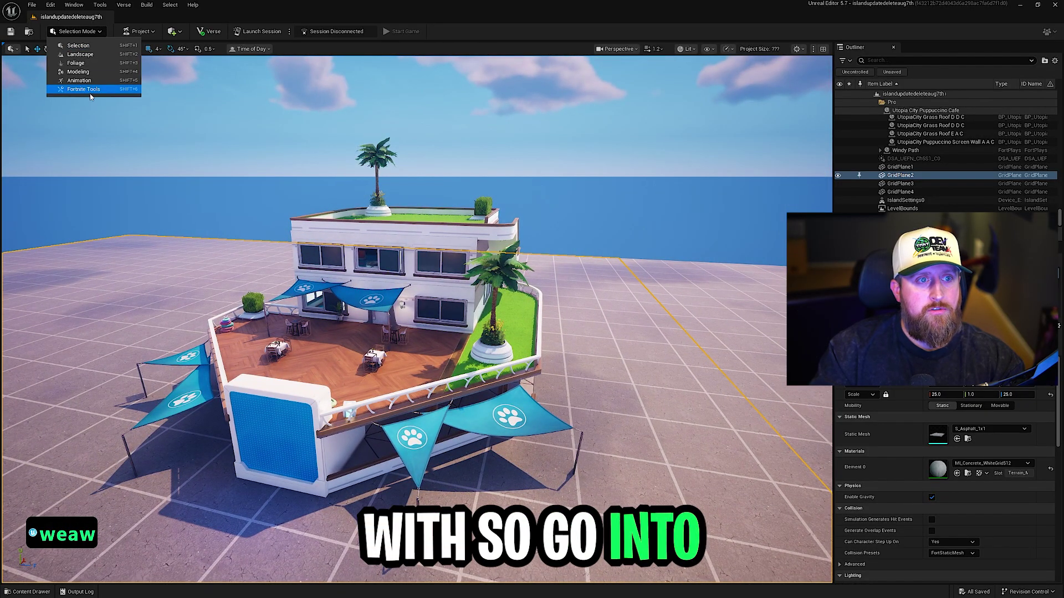
pyautogui.click(72, 92)
pyautogui.click(30, 82)
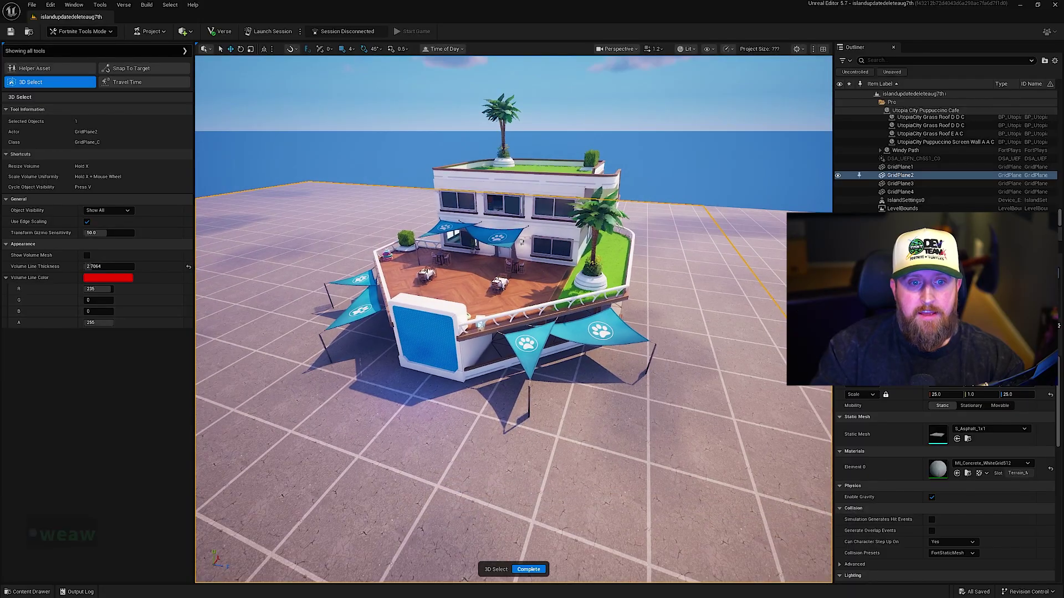
# - Select the cafe's left and right awnings
pyautogui.press('a')
pyautogui.moveTo(308, 347); pyautogui.dragTo(358, 348, button='right')
pyautogui.press('e')
pyautogui.press('a')
pyautogui.click(336, 359)
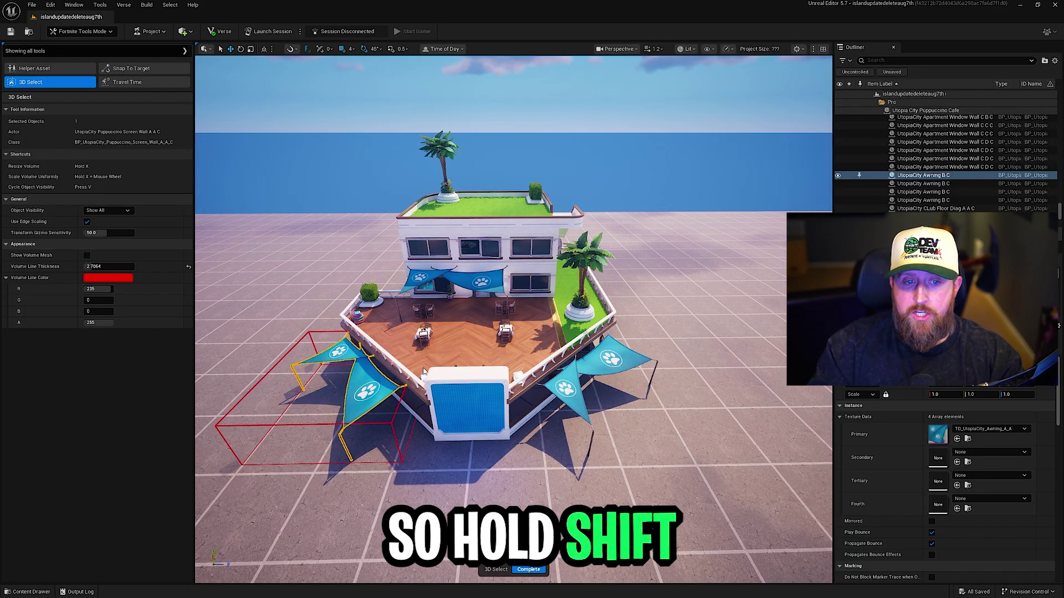
pyautogui.keyDown('ctrl'); pyautogui.click(616, 369); pyautogui.keyUp('ctrl')
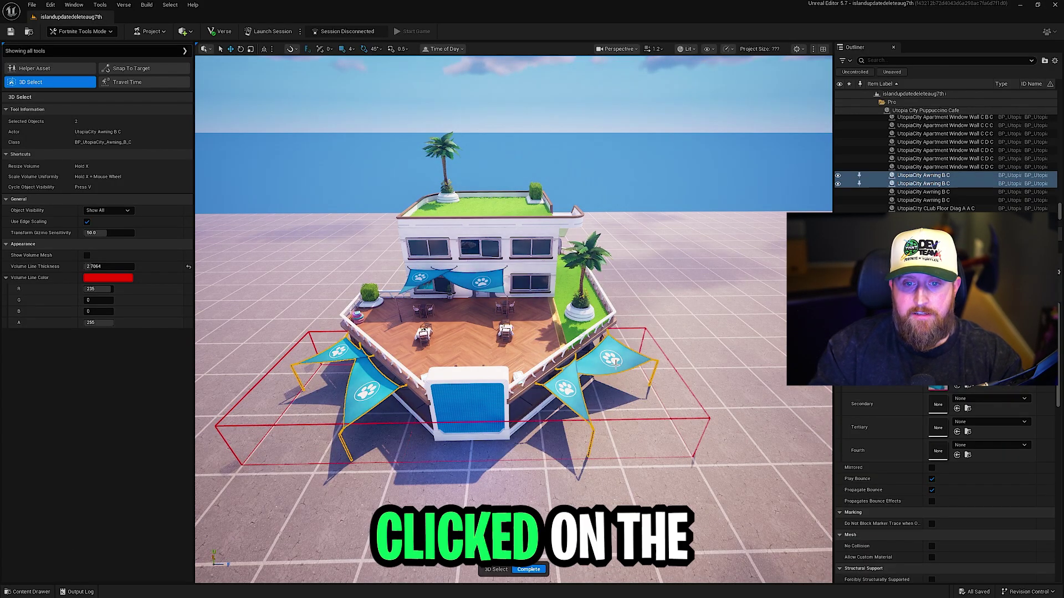
# - Add a wall piece and the rooftop palm tree to the selection
pyautogui.press('d')
pyautogui.press('d')
pyautogui.press('d')
pyautogui.press('d')
pyautogui.moveTo(617, 369); pyautogui.dragTo(607, 364, button='right')
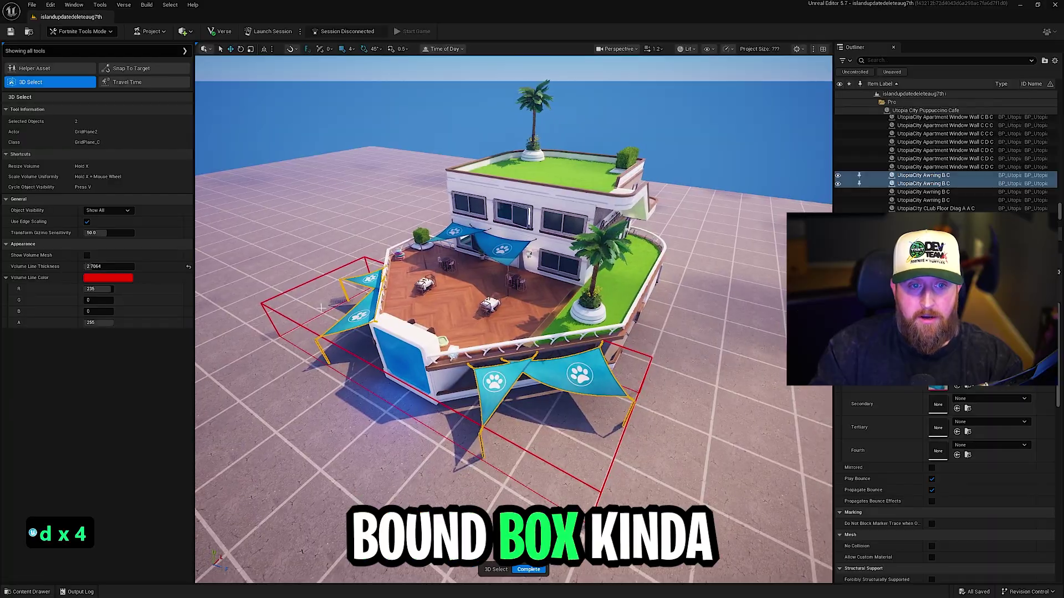
pyautogui.press('d')
pyautogui.press('d')
pyautogui.press('d')
pyautogui.press('d')
pyautogui.press('d')
pyautogui.press('d')
pyautogui.press('d')
pyautogui.press('d')
pyautogui.press('d')
pyautogui.press('d')
pyautogui.press('d')
pyautogui.press('d')
pyautogui.press('d')
pyautogui.press('d')
pyautogui.press('d')
pyautogui.press('d')
pyautogui.press('d')
pyautogui.press('d')
pyautogui.press('d')
pyautogui.press('d')
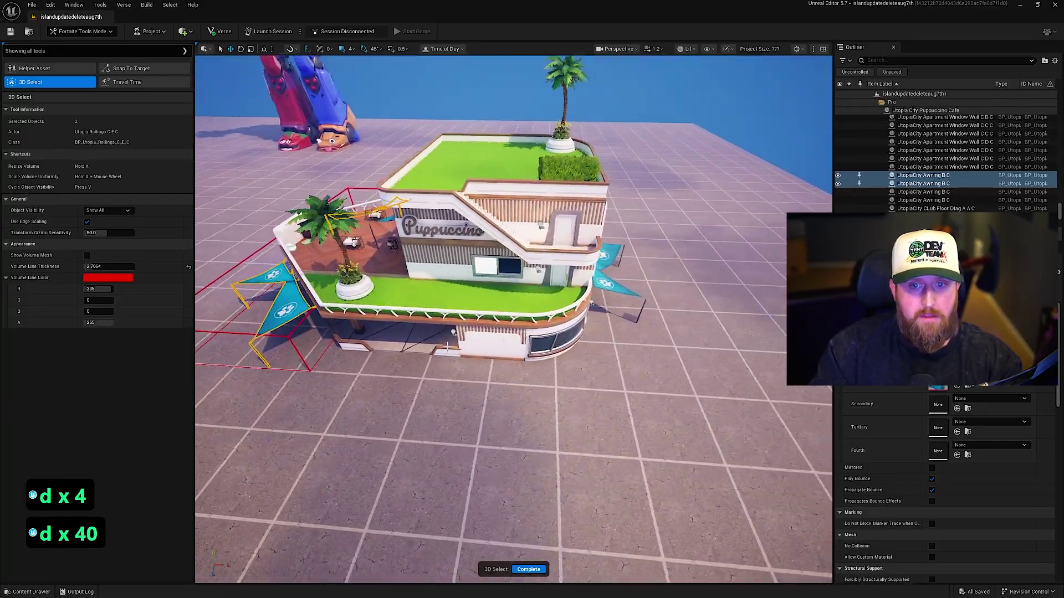
pyautogui.keyDown('ctrl'); pyautogui.click(600, 287); pyautogui.keyUp('ctrl')
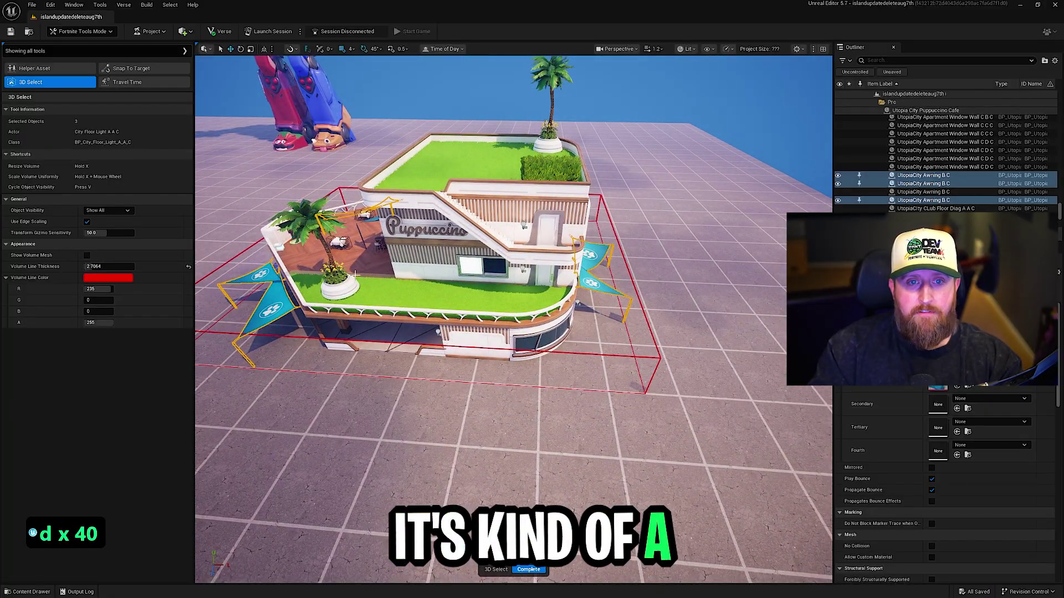
pyautogui.keyDown('ctrl'); pyautogui.click(551, 75); pyautogui.keyUp('ctrl')
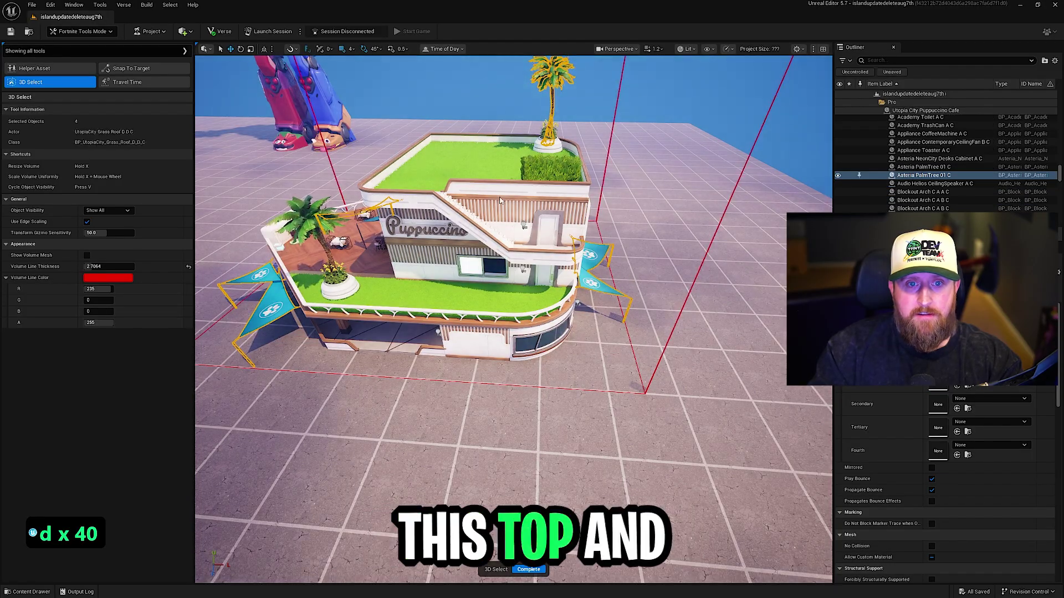
pyautogui.press('a')
pyautogui.press('a')
pyautogui.press('a')
pyautogui.press('a')
pyautogui.press('a')
pyautogui.press('a')
pyautogui.press('a')
pyautogui.press('a')
pyautogui.press('a')
pyautogui.press('a')
pyautogui.press('a')
pyautogui.press('a')
pyautogui.press('a')
pyautogui.press('a')
pyautogui.press('a')
pyautogui.press('a')
pyautogui.press('a')
pyautogui.press('w')
pyautogui.press('w')
pyautogui.press('w')
pyautogui.press('w')
pyautogui.press('w')
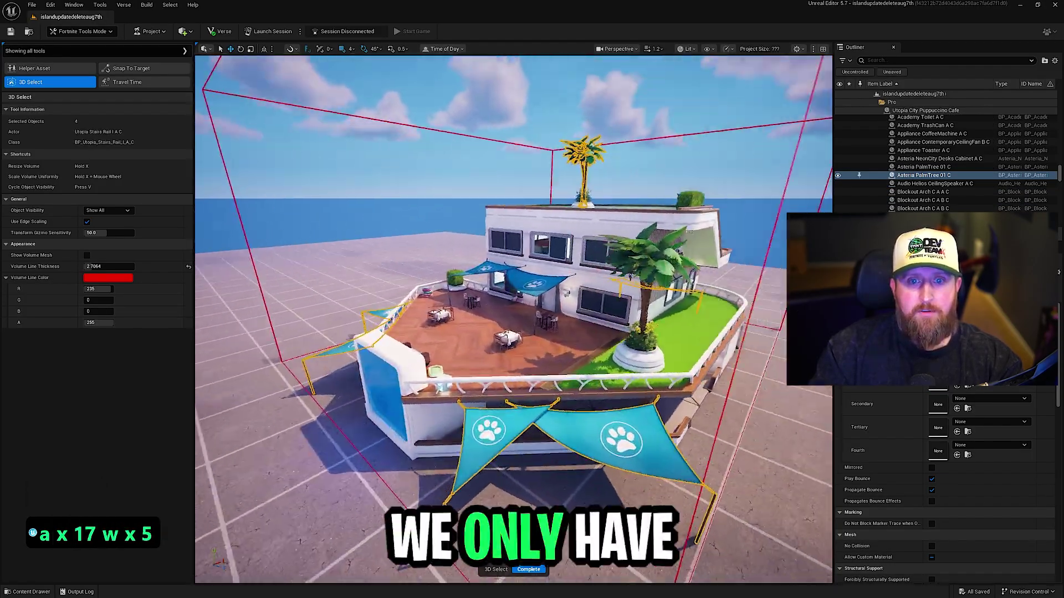
pyautogui.press('s')
pyautogui.press('d')
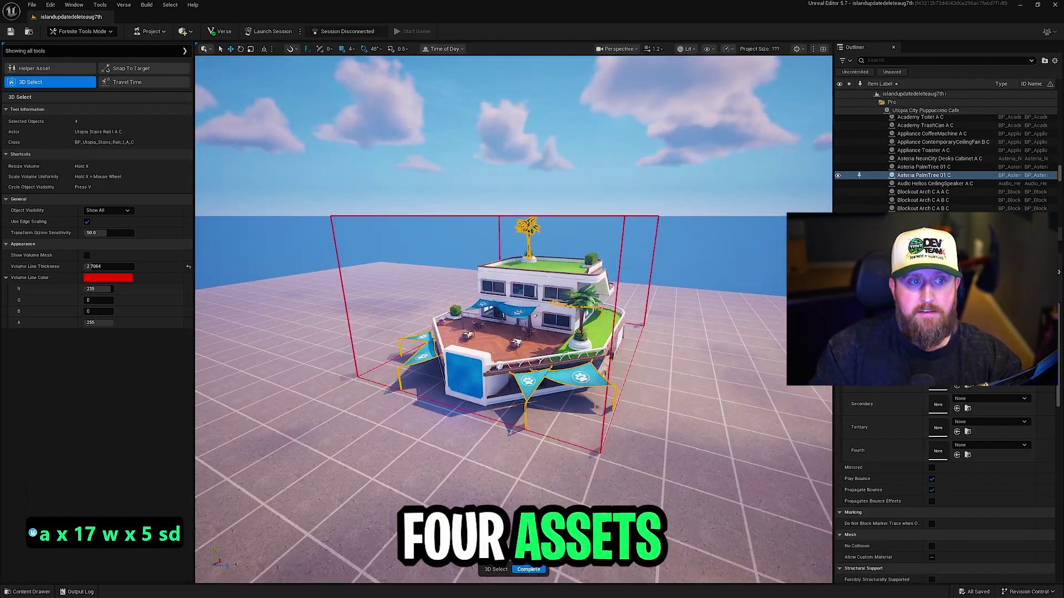
pyautogui.press('w')
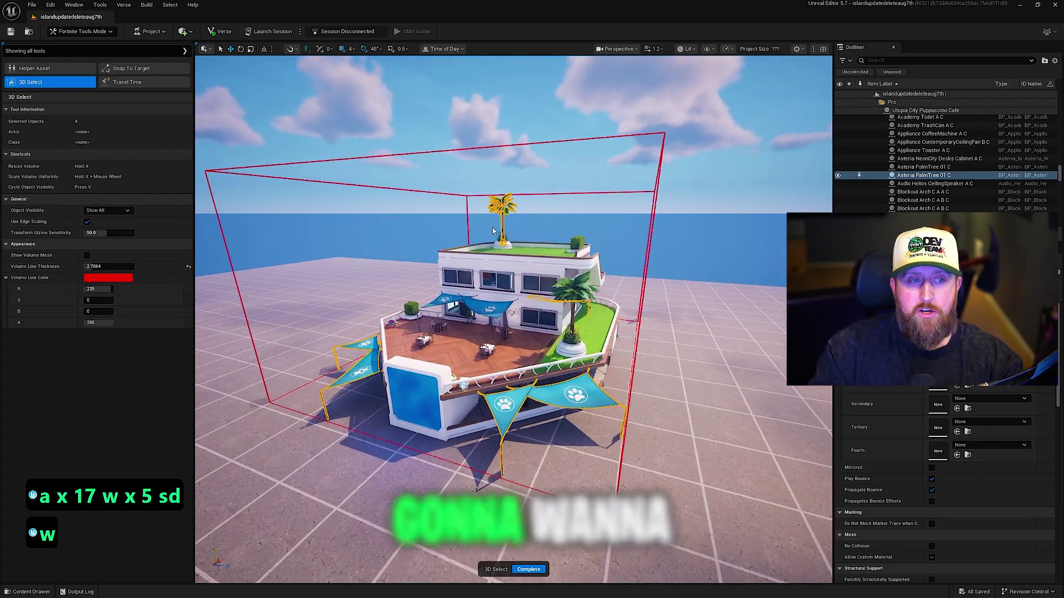
# - Scale the 3D Select volume up uniformly until it captures all 275 cafe pieces
pyautogui.press('x')
pyautogui.press('x')
pyautogui.press('x')
pyautogui.press('x')
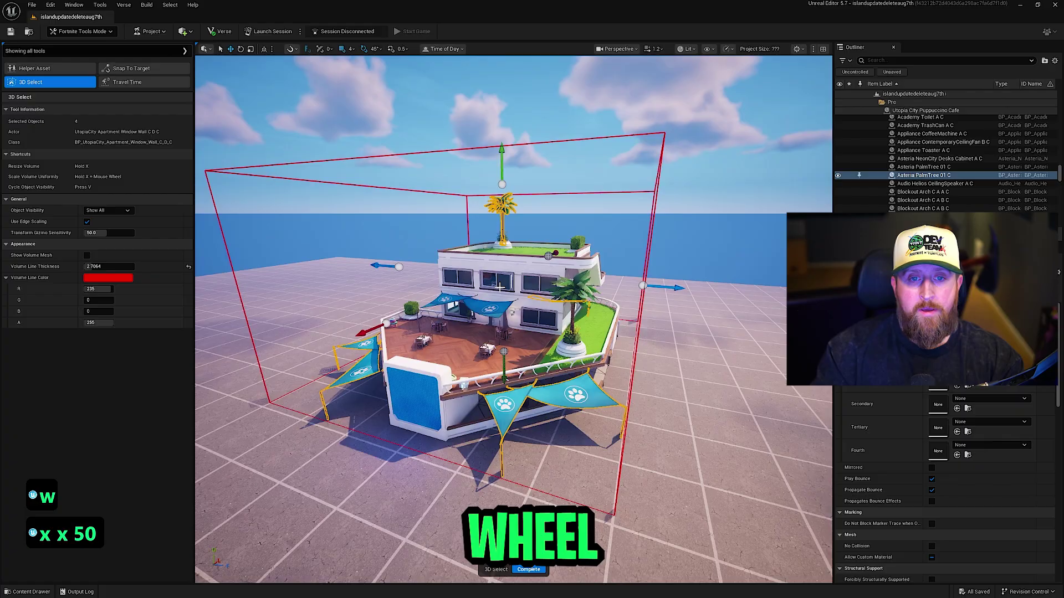
pyautogui.press('x')
pyautogui.press('x')
pyautogui.press('x')
pyautogui.press('x')
pyautogui.press('x')
pyautogui.press('x')
pyautogui.press('x')
pyautogui.press('x')
pyautogui.press('x')
pyautogui.press('x')
pyautogui.press('x')
pyautogui.press('x')
pyautogui.press('x')
pyautogui.press('x')
pyautogui.press('x')
pyautogui.press('x')
pyautogui.press('x')
pyautogui.press('x')
pyautogui.press('x')
pyautogui.press('x')
pyautogui.scroll(5, 501, 287)
pyautogui.press('x')
pyautogui.press('x')
pyautogui.press('x')
pyautogui.press('x')
pyautogui.press('x')
pyautogui.press('x')
pyautogui.press('x')
pyautogui.press('x')
pyautogui.press('x')
pyautogui.press('x')
pyautogui.press('x')
pyautogui.press('x')
pyautogui.press('x')
pyautogui.press('x')
pyautogui.press('x')
pyautogui.press('x')
pyautogui.scroll(3, 500, 286)
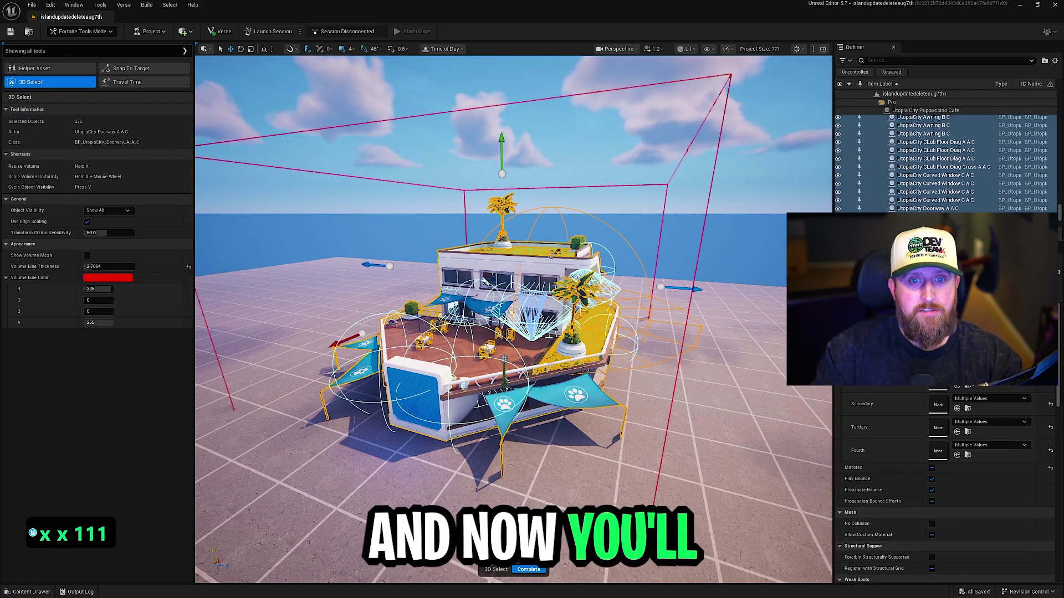
pyautogui.press('x')
pyautogui.press('x')
pyautogui.press('x')
pyautogui.press('x')
pyautogui.press('x')
pyautogui.press('x')
pyautogui.press('x')
pyautogui.press('x')
pyautogui.press('x')
pyautogui.press('x')
pyautogui.scroll(2, 501, 286)
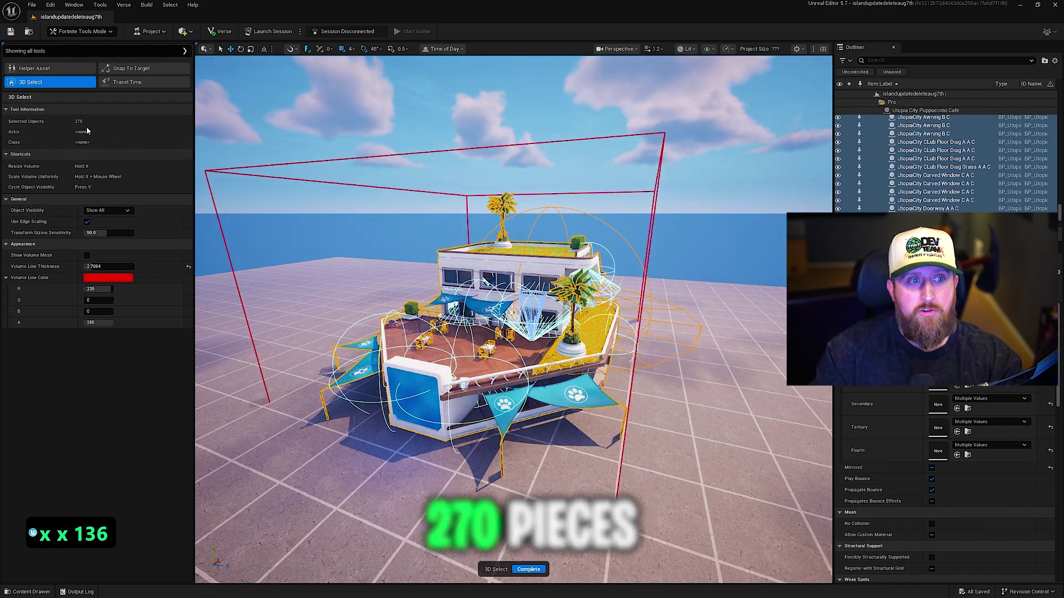
pyautogui.moveTo(514, 319); pyautogui.dragTo(462, 337, button='right')
pyautogui.press('d')
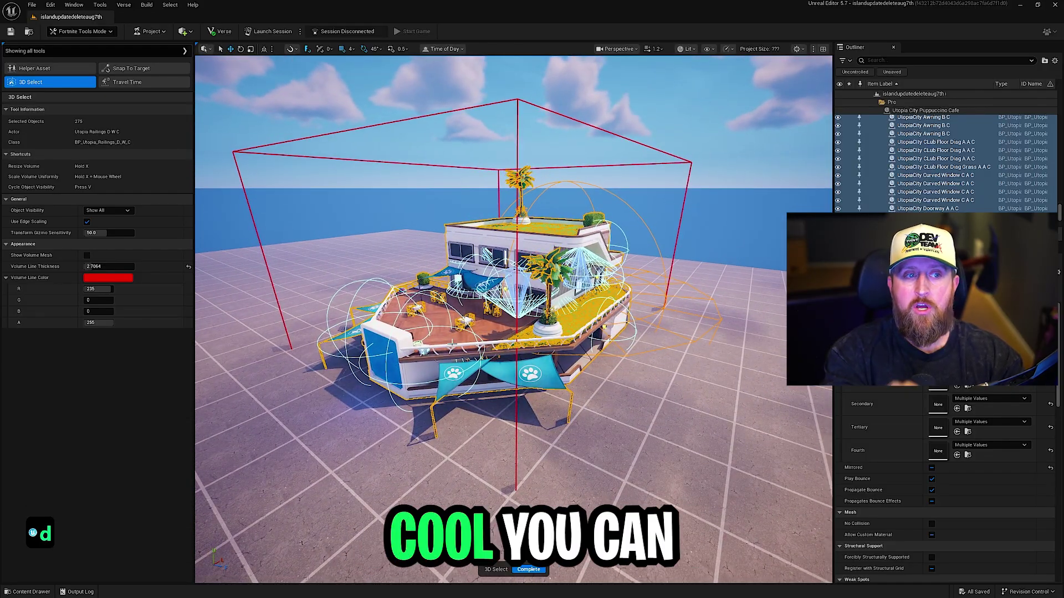
# - Show only the selected cafe objects and fly around the selection volume
pyautogui.press('v')
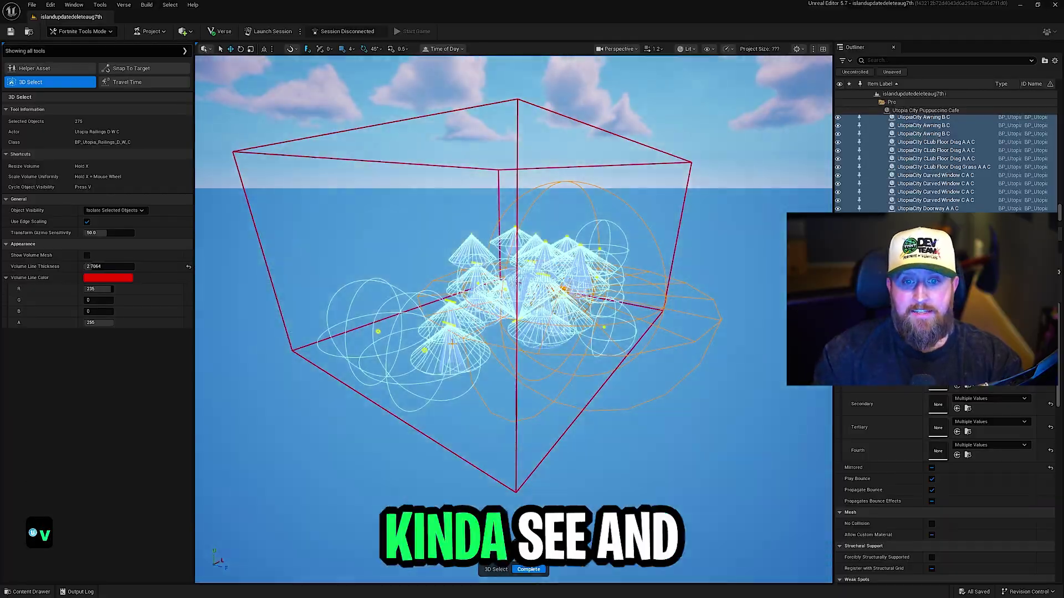
pyautogui.press('w')
pyautogui.press('w')
pyautogui.press('w')
pyautogui.press('a')
pyautogui.press('a')
pyautogui.press('a')
pyautogui.press('a')
pyautogui.press('a')
pyautogui.press('a')
pyautogui.press('a')
pyautogui.press('a')
pyautogui.press('a')
pyautogui.press('a')
pyautogui.press('a')
pyautogui.press('s')
pyautogui.press('s')
pyautogui.press('s')
pyautogui.press('s')
pyautogui.press('s')
pyautogui.press('s')
pyautogui.press('s')
pyautogui.press('s')
pyautogui.press('s')
pyautogui.press('s')
pyautogui.press('s')
pyautogui.press('s')
pyautogui.press('s')
pyautogui.press('s')
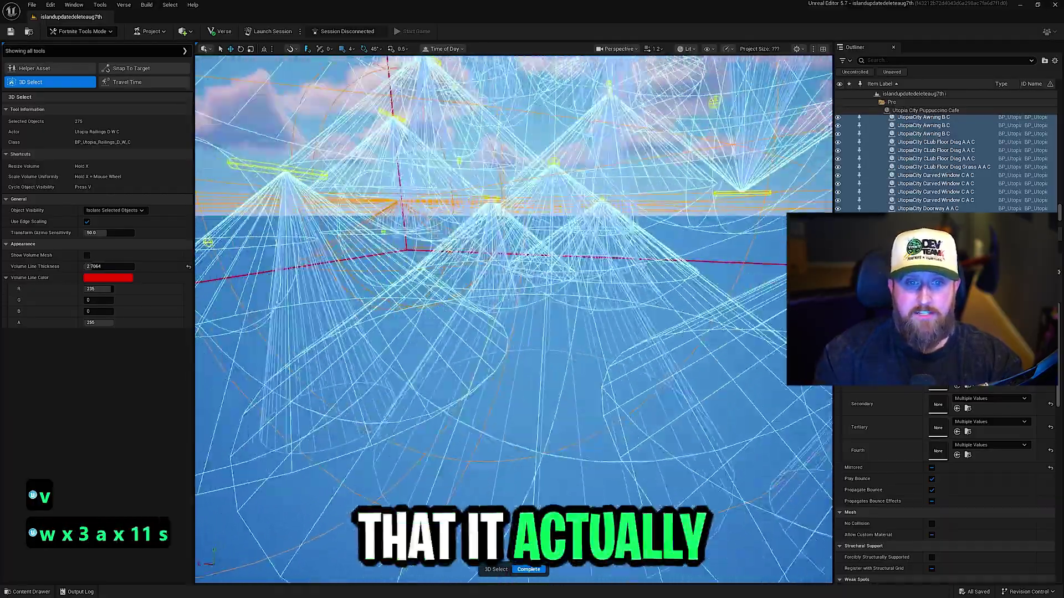
pyautogui.press('d')
pyautogui.press('d')
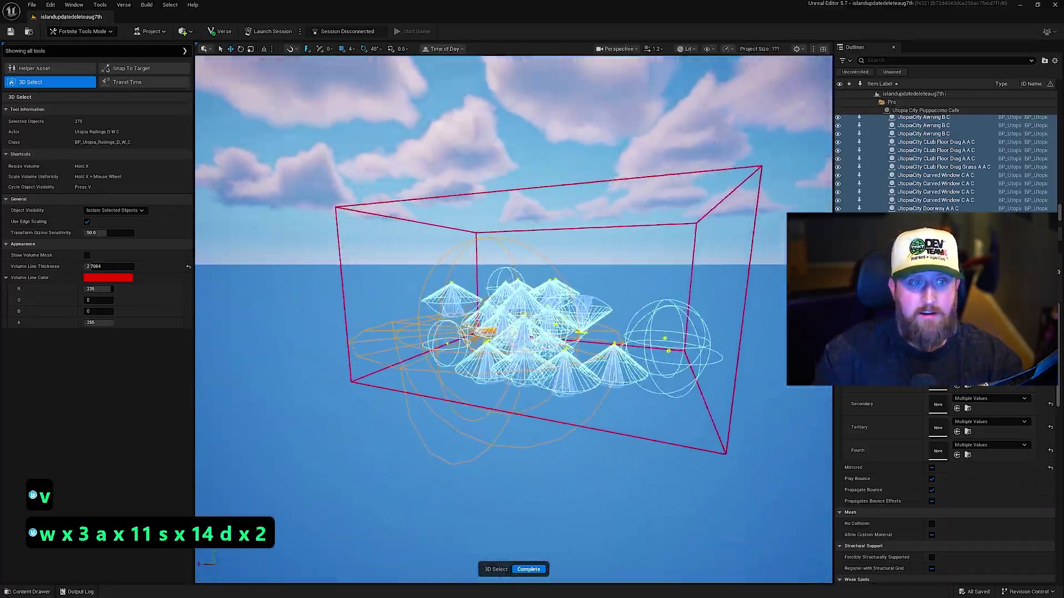
pyautogui.moveTo(513, 319); pyautogui.dragTo(525, 320, button='right')
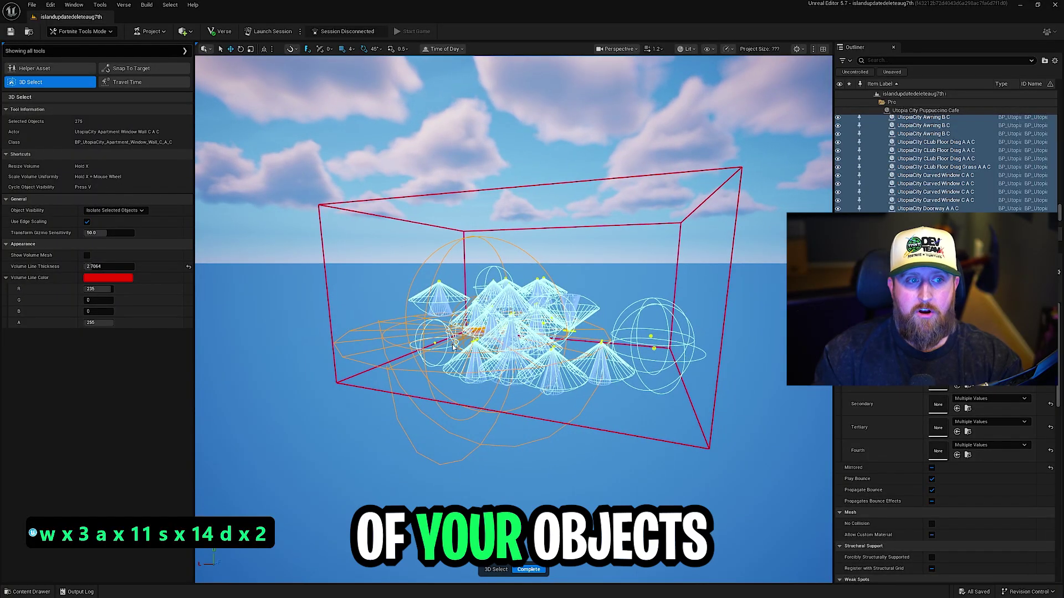
# - Switch object visibility to hide selected, then back to Show All
pyautogui.press('v')
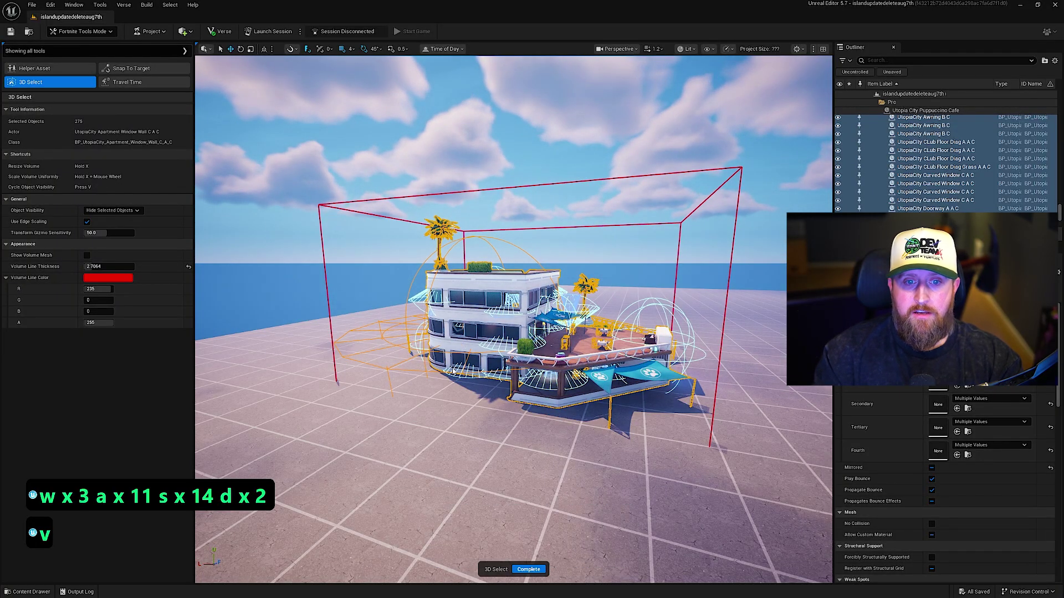
pyautogui.press('v')
pyautogui.press('d')
pyautogui.press('a')
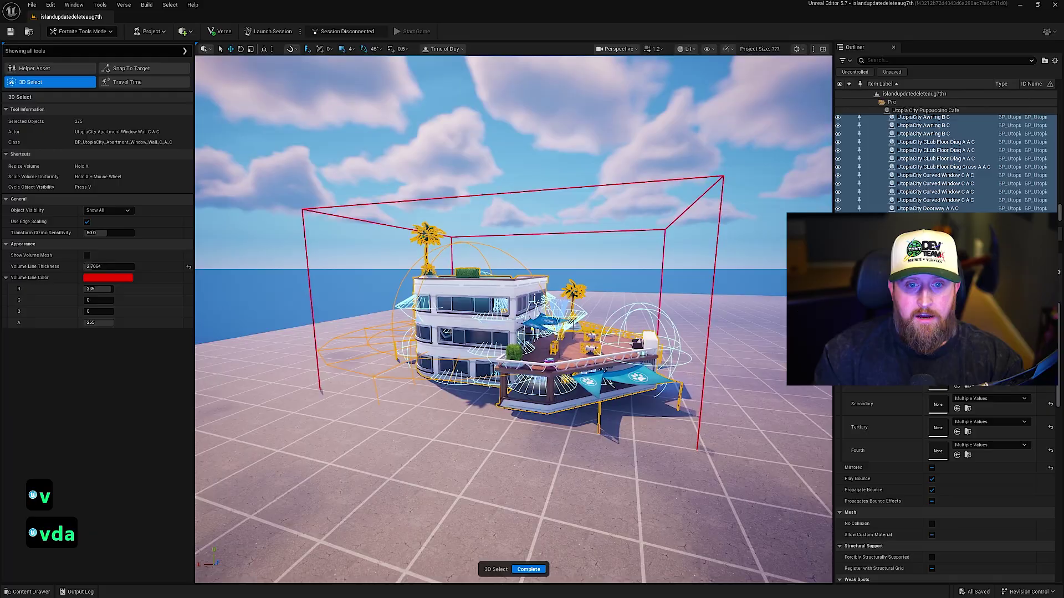
pyautogui.press('w')
pyautogui.press('d')
pyautogui.moveTo(514, 319); pyautogui.dragTo(379, 340, button='right')
# - Complete the 3D selection of the whole cafe
pyautogui.press('s')
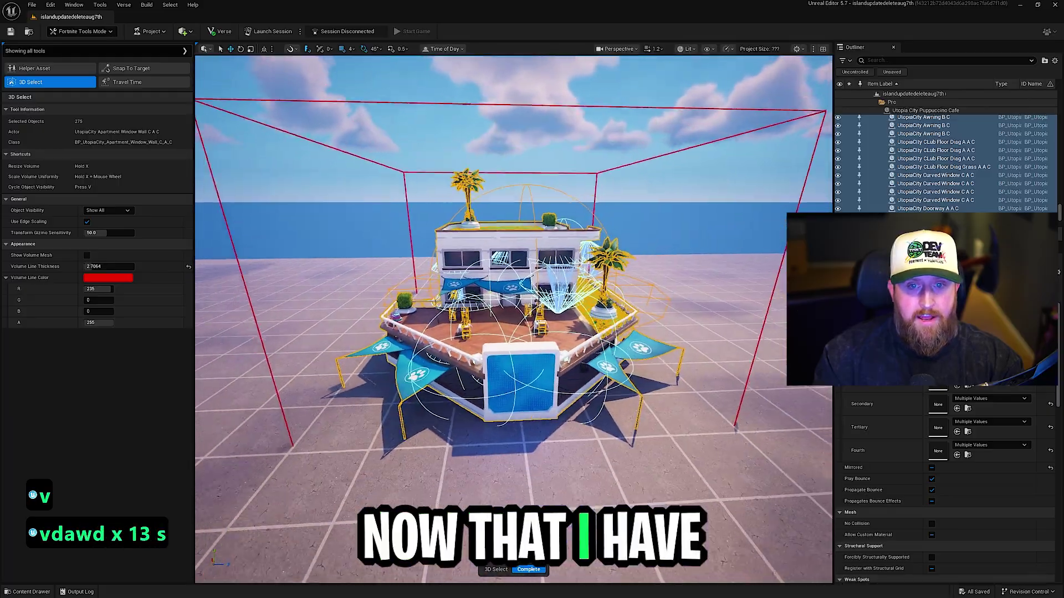
pyautogui.press('d')
pyautogui.press('w')
pyautogui.press('d')
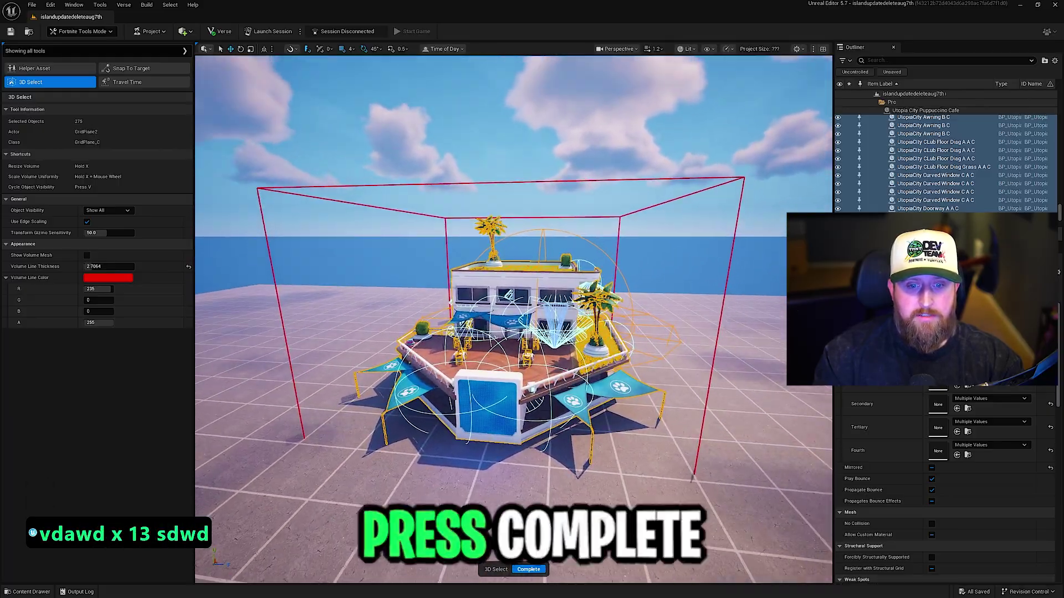
pyautogui.click(528, 570)
# - Slide the entire selected cafe along one axis with the move gizmo
pyautogui.press('w')
pyautogui.press('w')
pyautogui.press('w')
pyautogui.press('w')
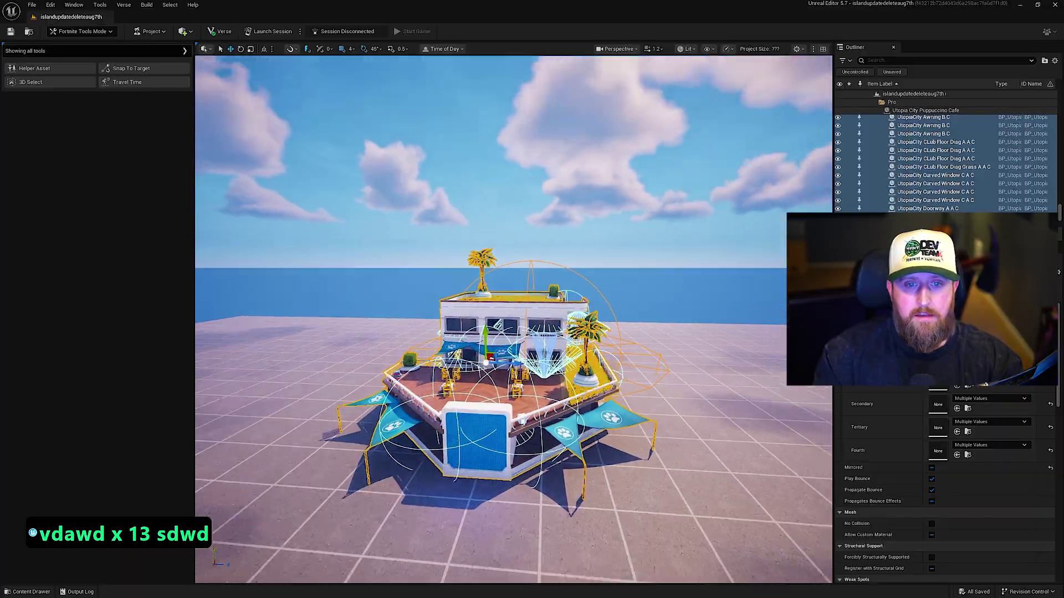
pyautogui.press('s')
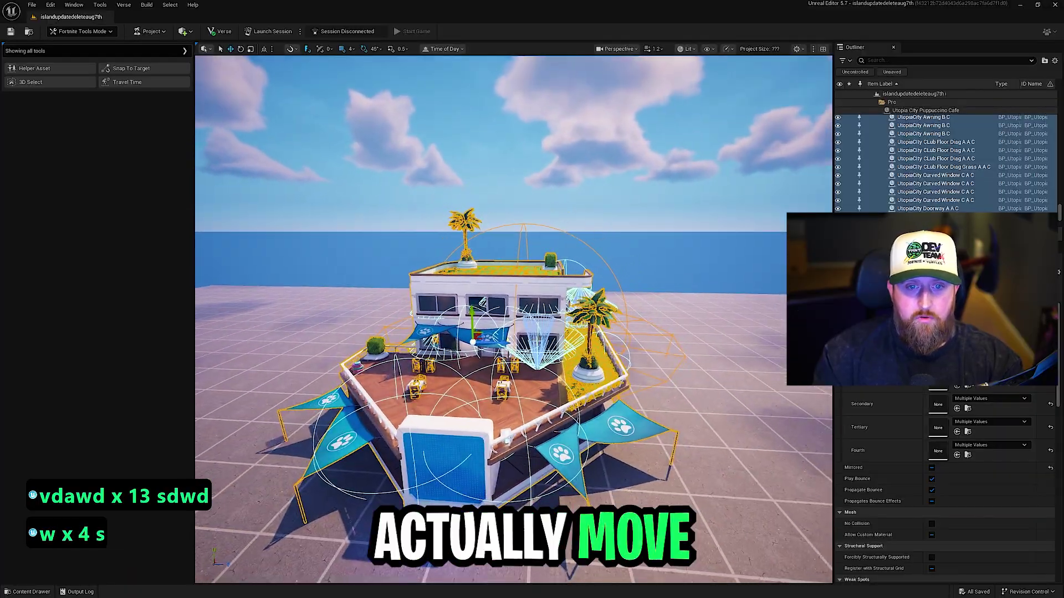
pyautogui.moveTo(557, 348); pyautogui.dragTo(538, 390)
pyautogui.moveTo(538, 390); pyautogui.dragTo(590, 413, button='right')
pyautogui.press('d')
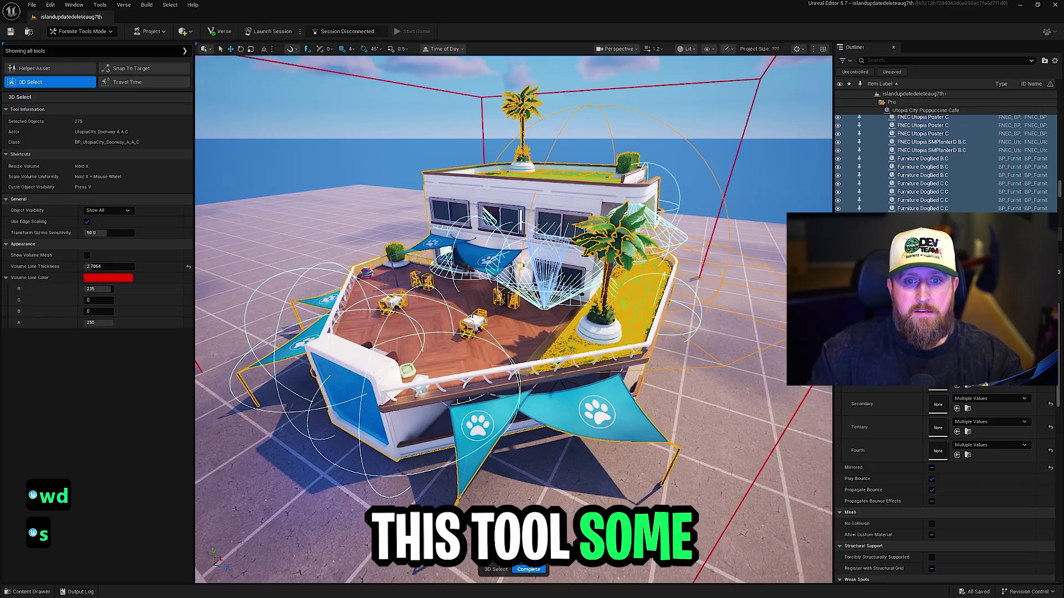
# - Try the Object Visibility options: show selected, hide selected, then Show All
pyautogui.press('a')
pyautogui.press('s')
pyautogui.press('a')
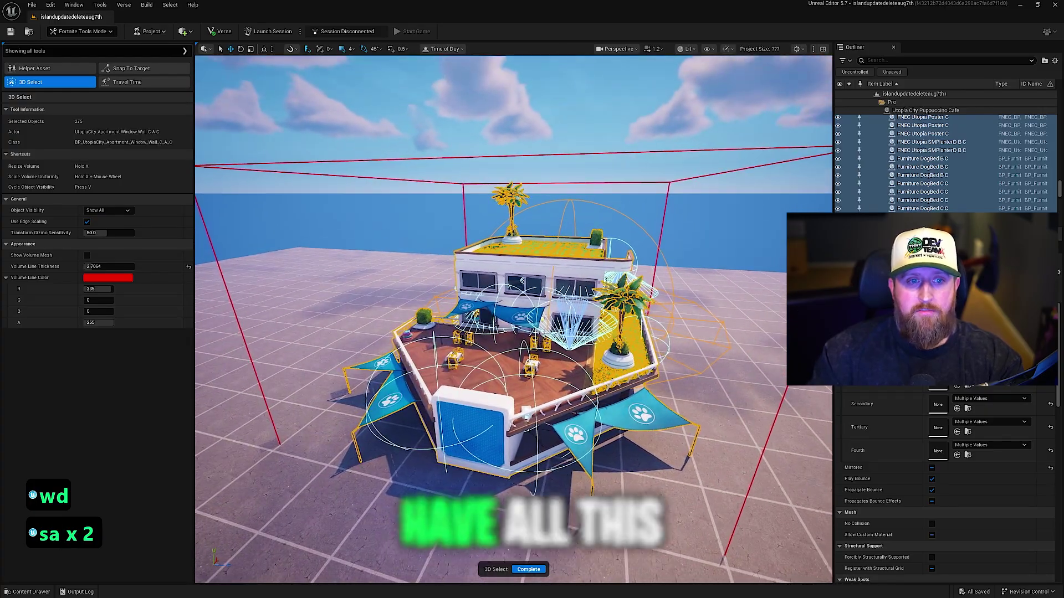
pyautogui.click(108, 211)
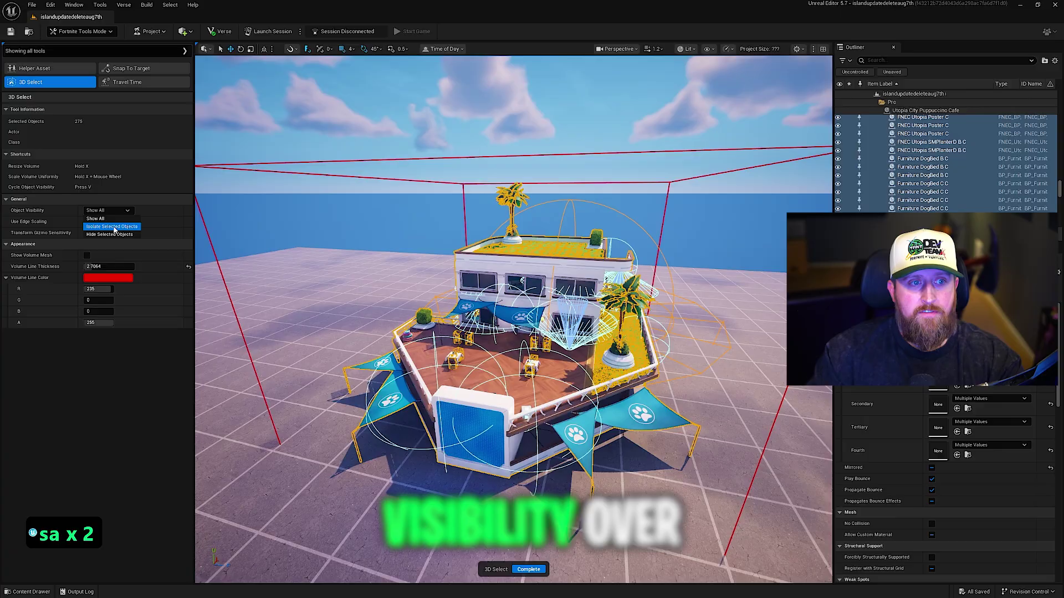
pyautogui.click(110, 220)
pyautogui.click(110, 211)
pyautogui.click(110, 234)
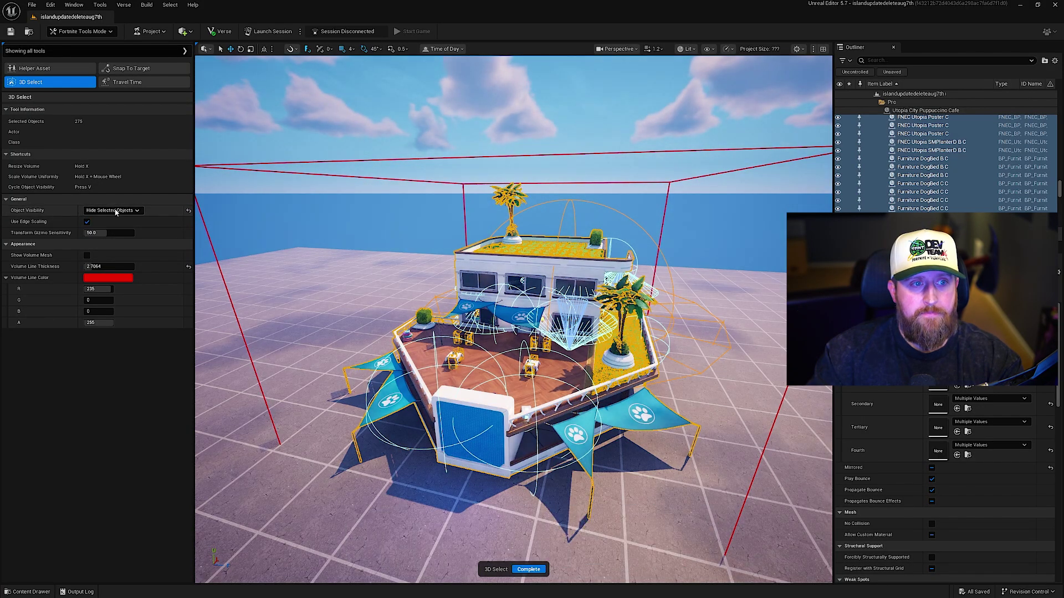
pyautogui.click(112, 210)
pyautogui.click(116, 220)
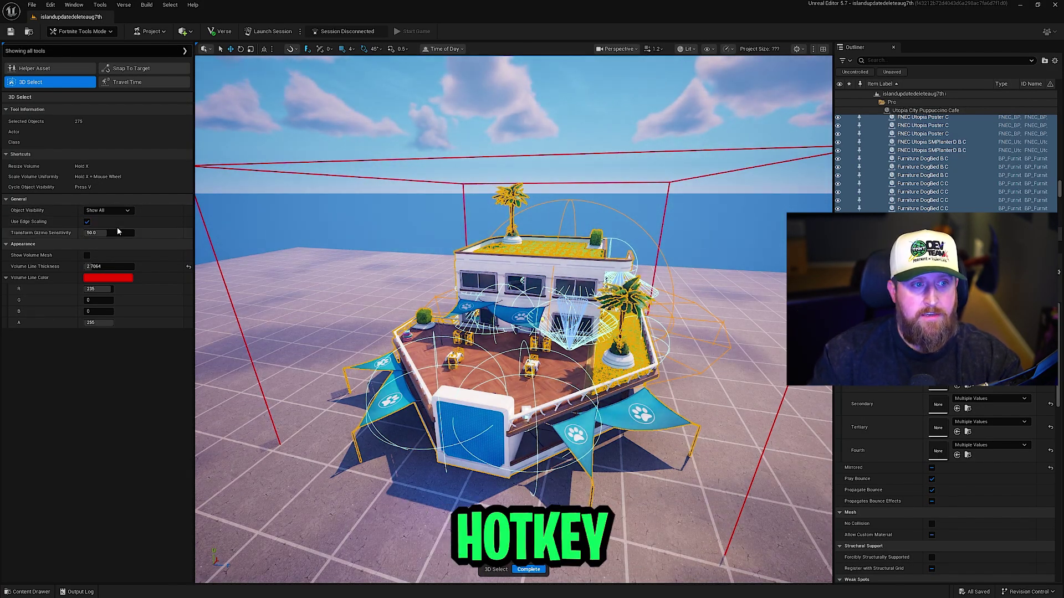
# - Toggle Show Volume Mesh on and off, and set Volume Line Thickness to 8.9488
pyautogui.click(87, 256)
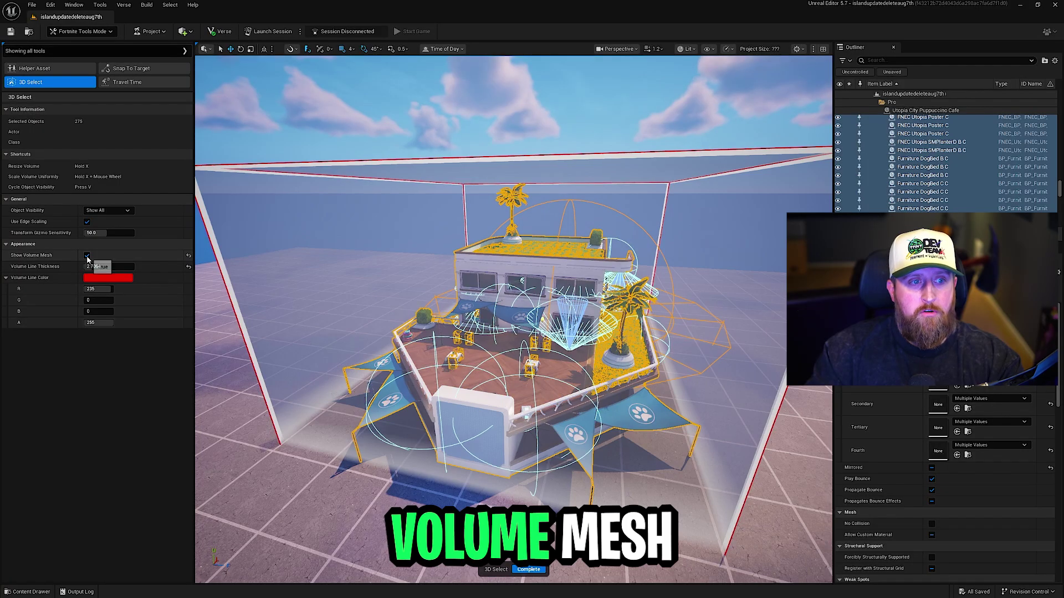
pyautogui.click(87, 256)
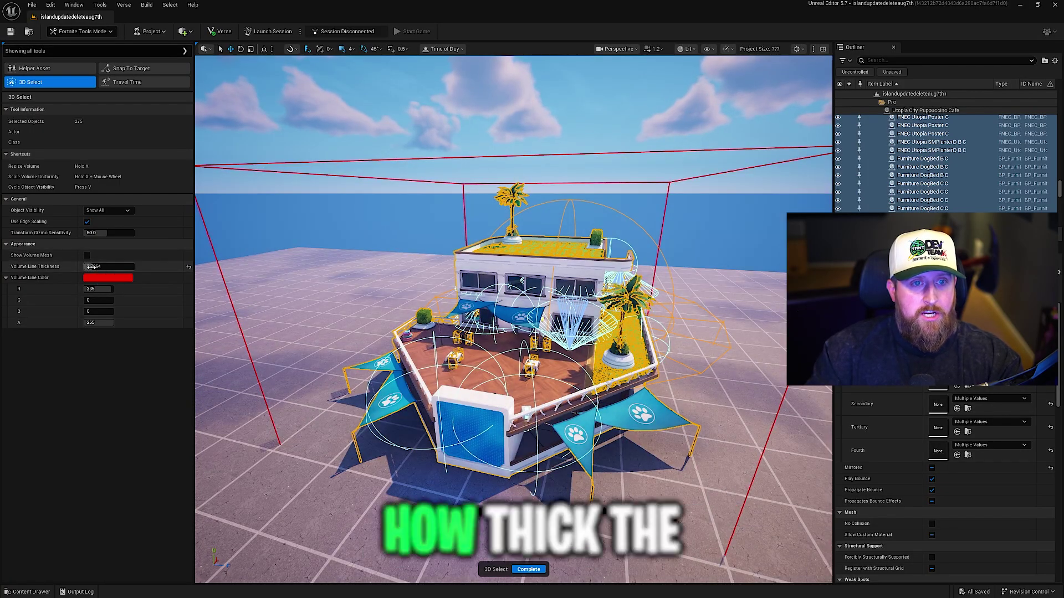
pyautogui.moveTo(88, 267); pyautogui.dragTo(128, 266)
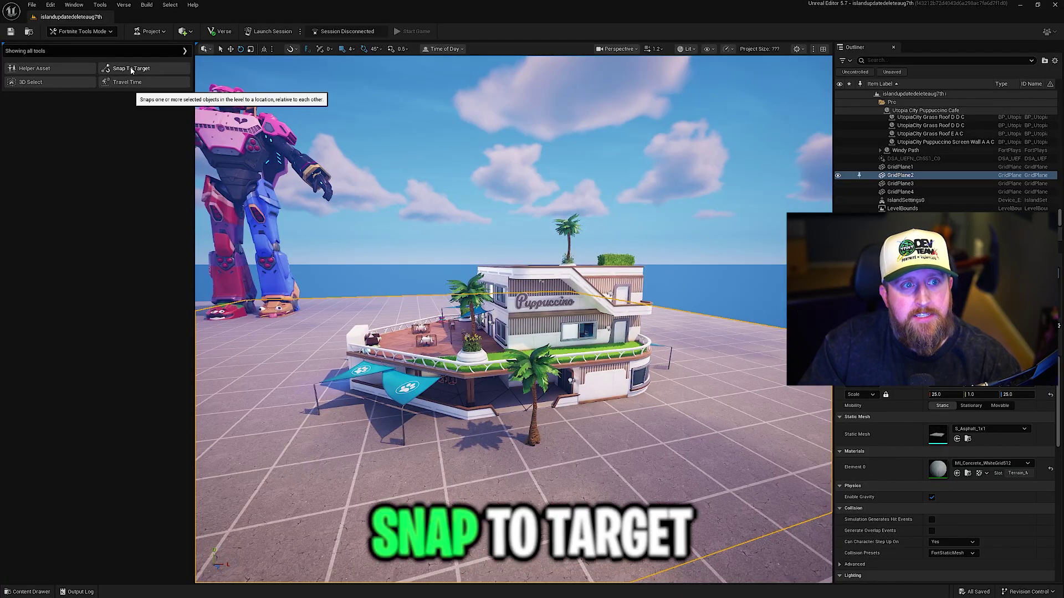
# - Enable Snap To Target and select the palm tree in front of the cafe
pyautogui.click(130, 69)
pyautogui.press('w')
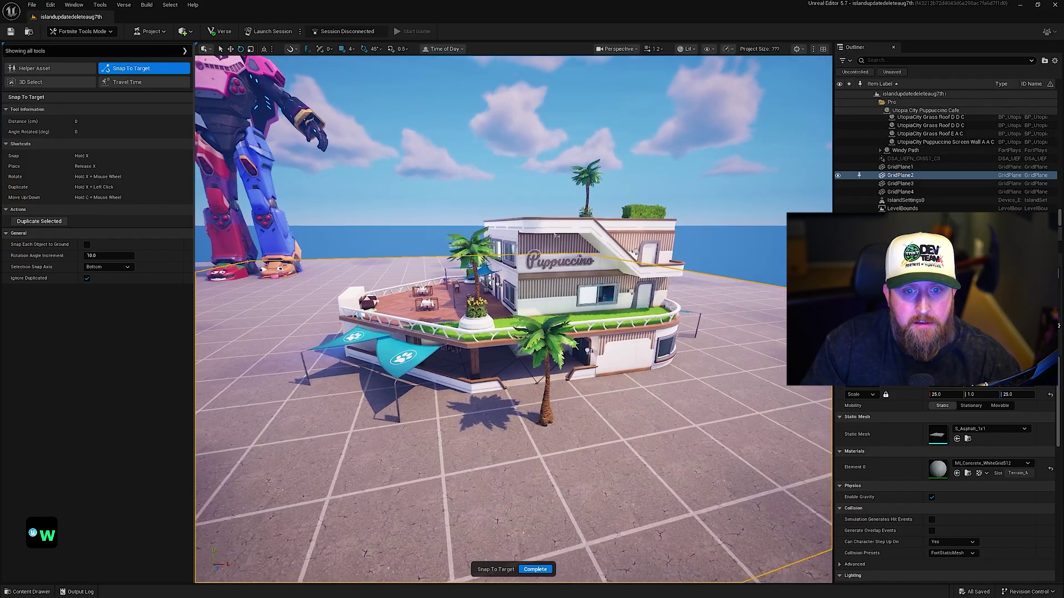
pyautogui.press('w')
pyautogui.press('w')
pyautogui.press('d')
pyautogui.press('s')
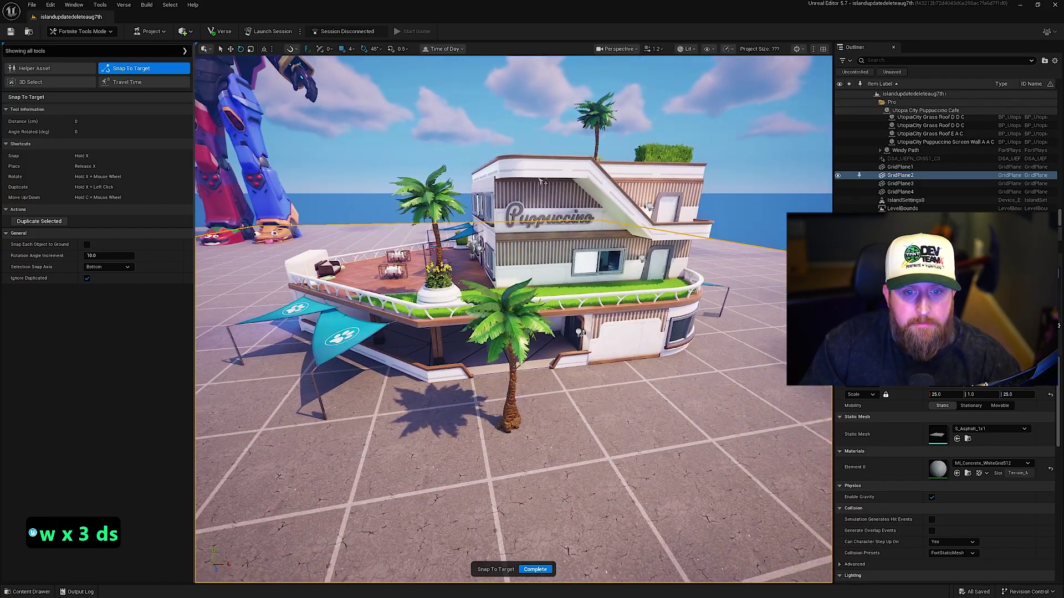
pyautogui.click(509, 400)
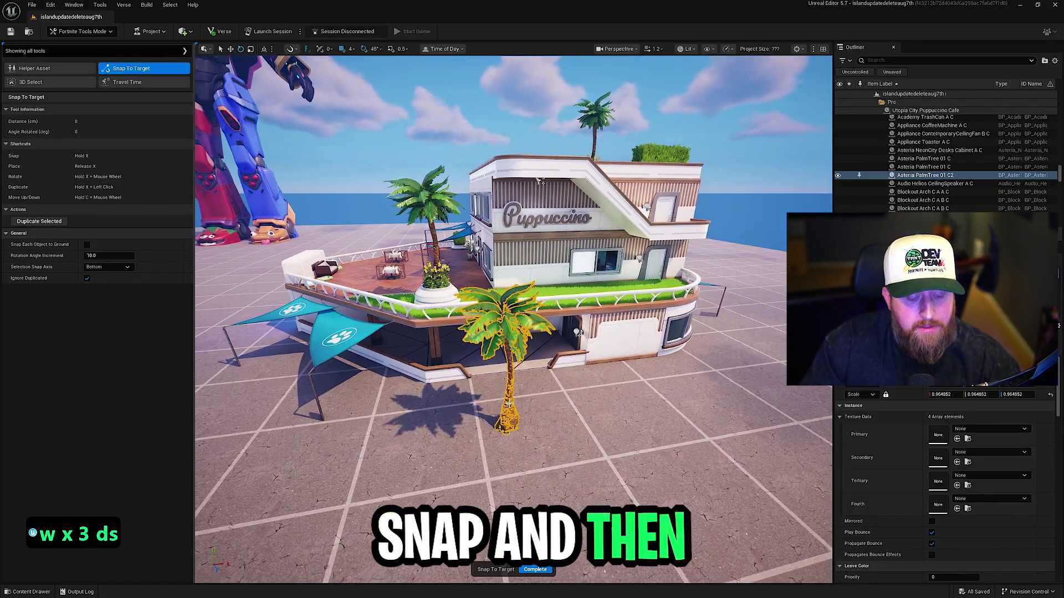
# - Snap the palm tree slightly left and drop three duplicate copies
pyautogui.press('x')
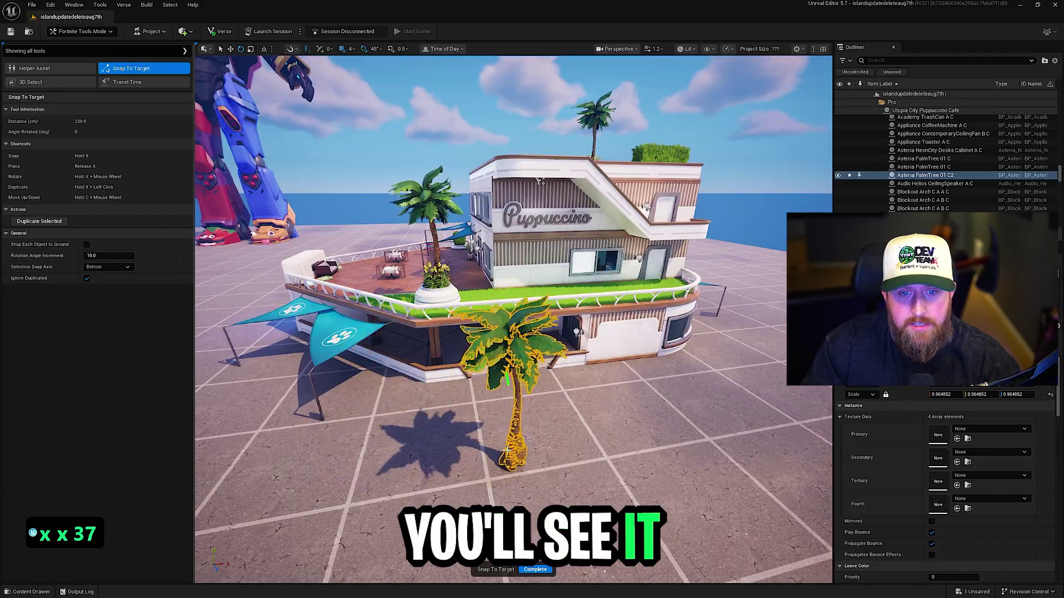
pyautogui.press('x')
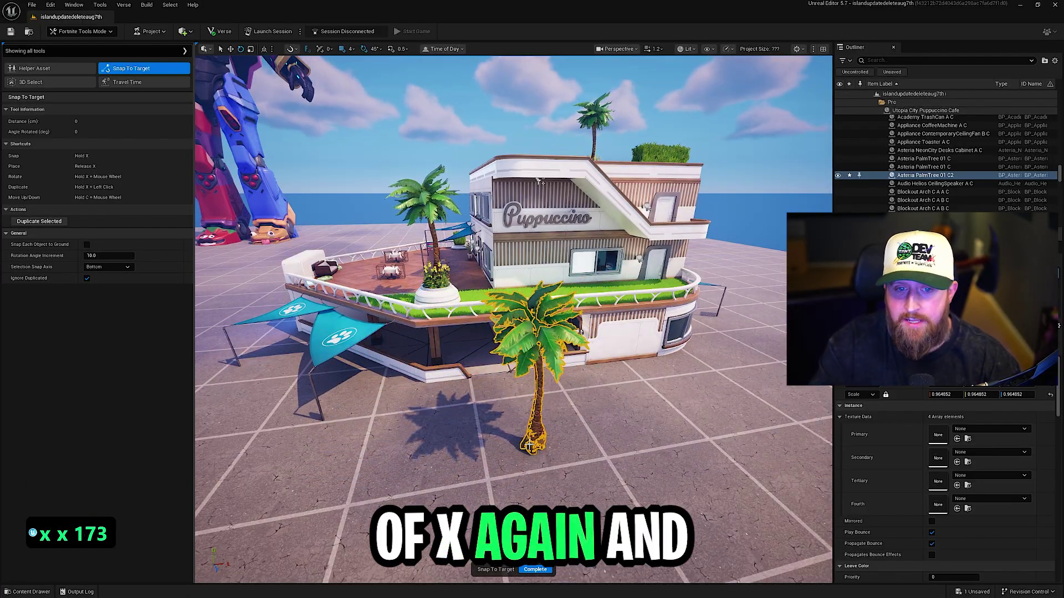
pyautogui.press('x')
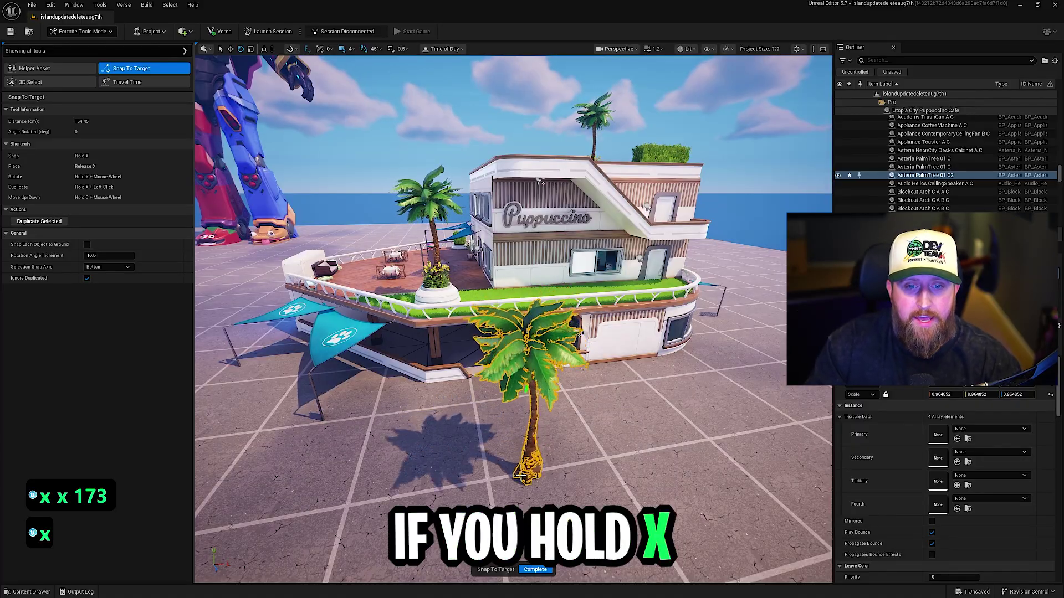
pyautogui.click(511, 450)
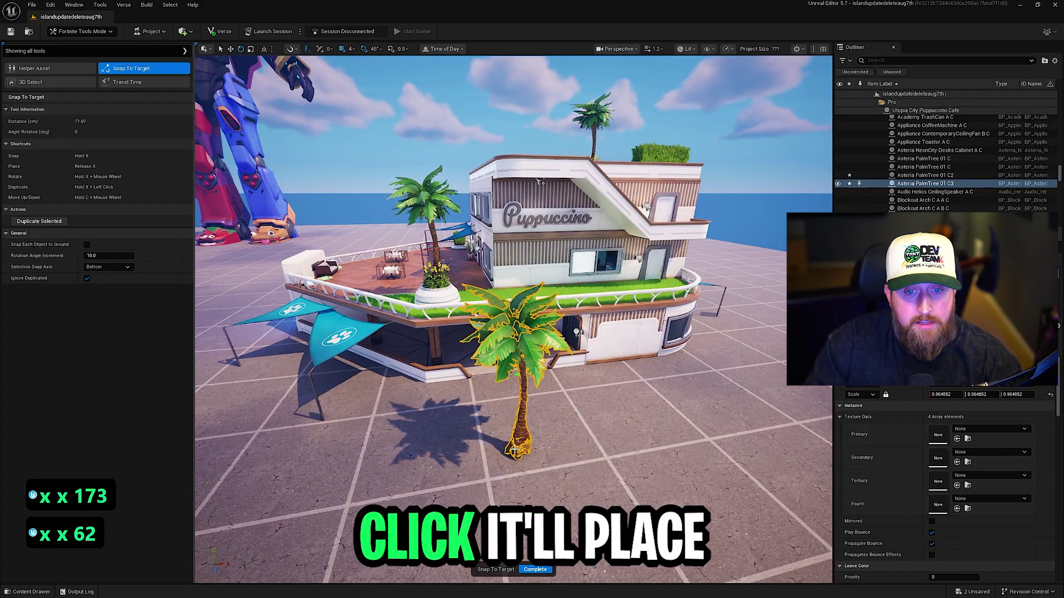
pyautogui.click(592, 436)
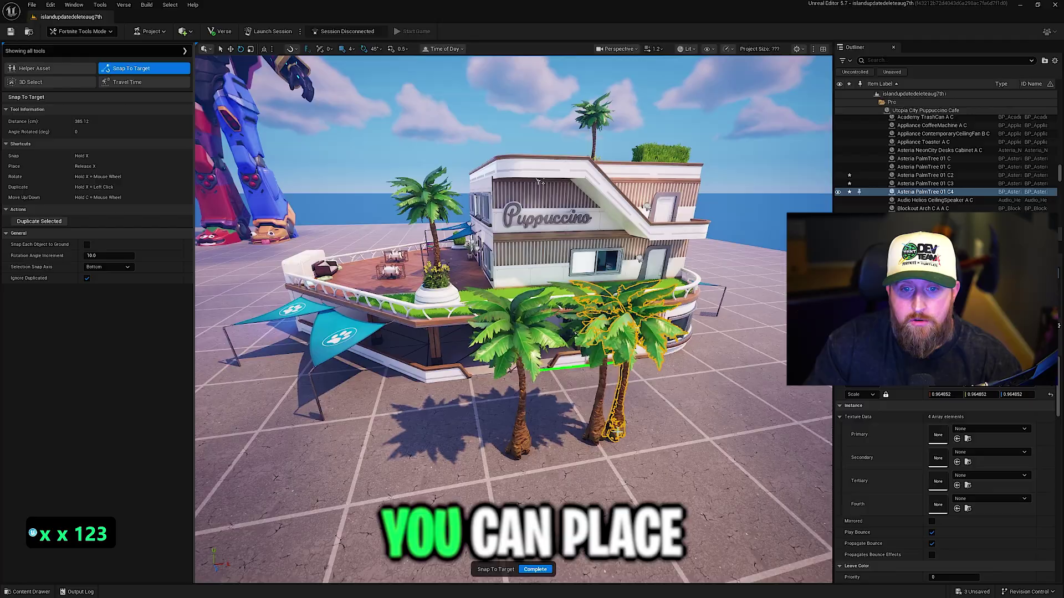
pyautogui.click(641, 431)
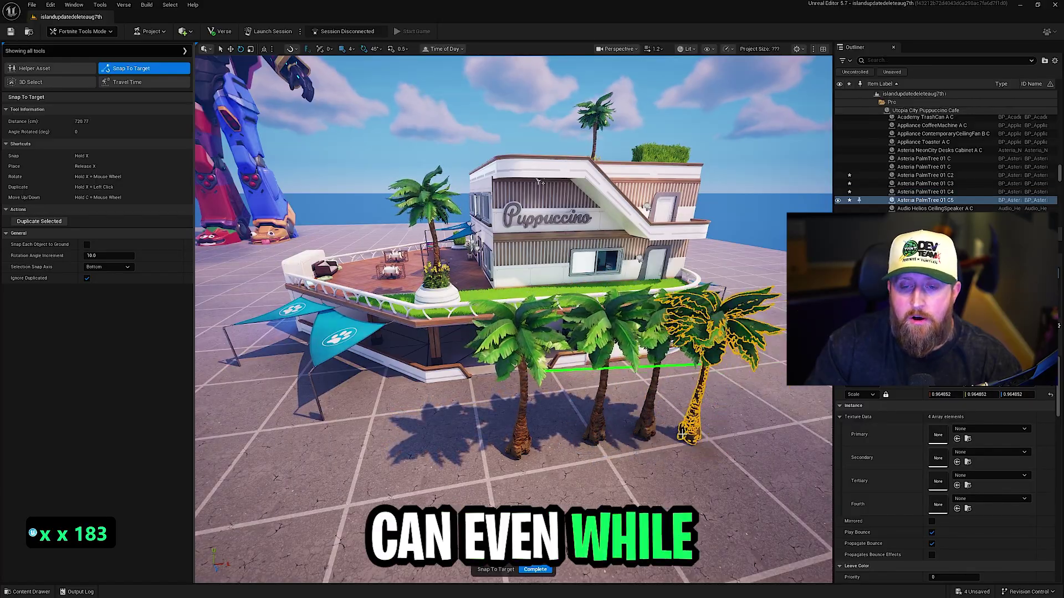
# - Place two more rotated palm copies and select the front-left palm tree
pyautogui.scroll(-4, 679, 446)
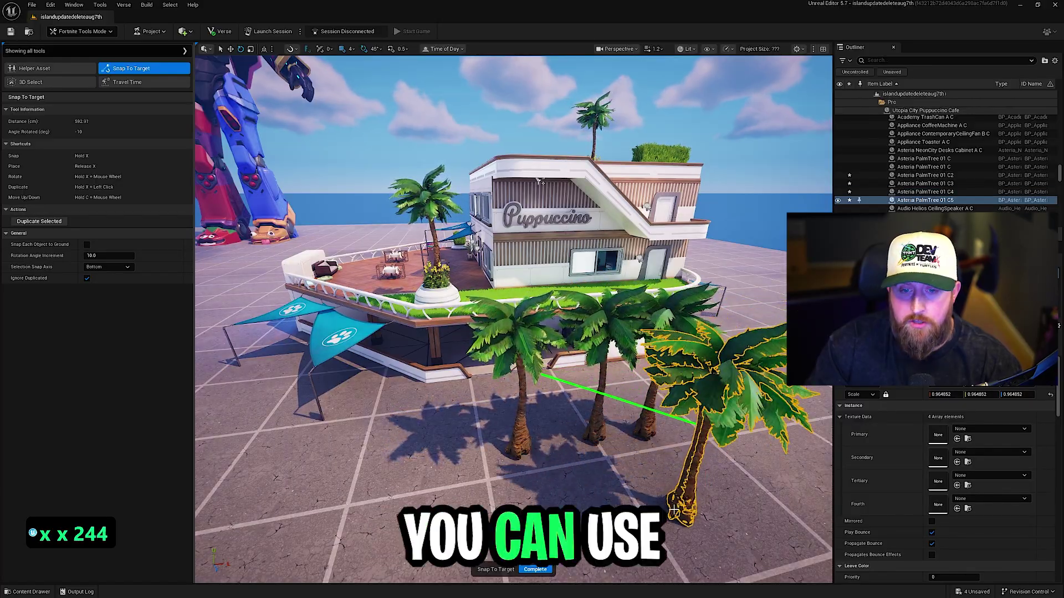
pyautogui.scroll(-2, 546, 499)
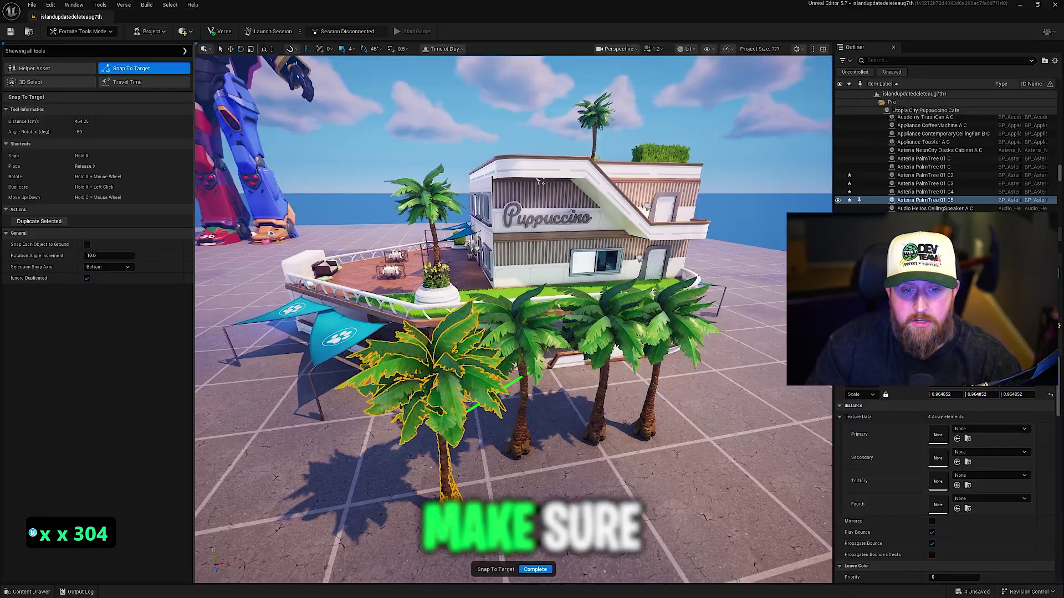
pyautogui.click(448, 504)
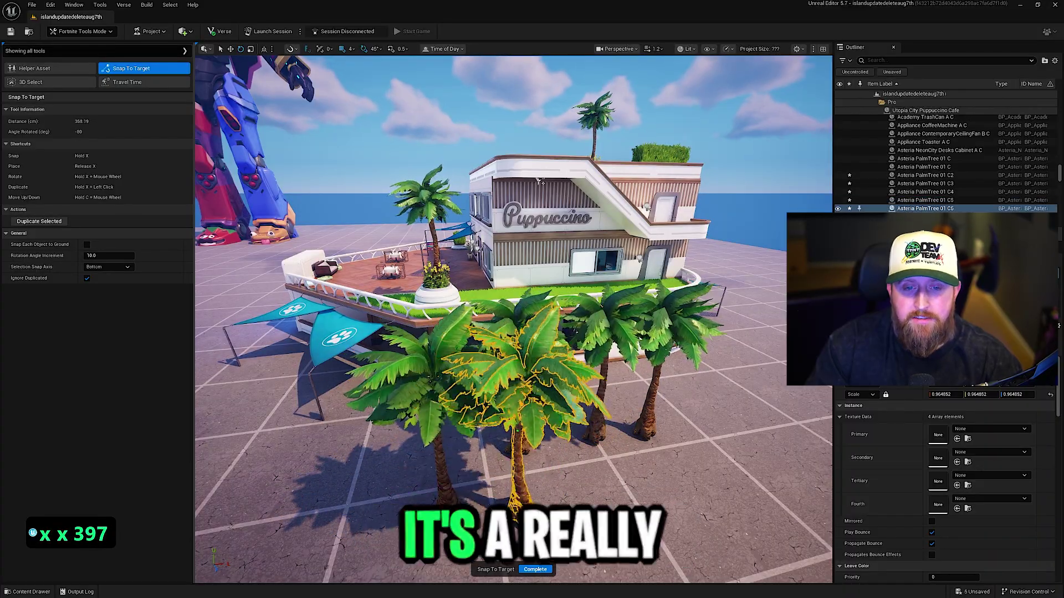
pyautogui.click(544, 507)
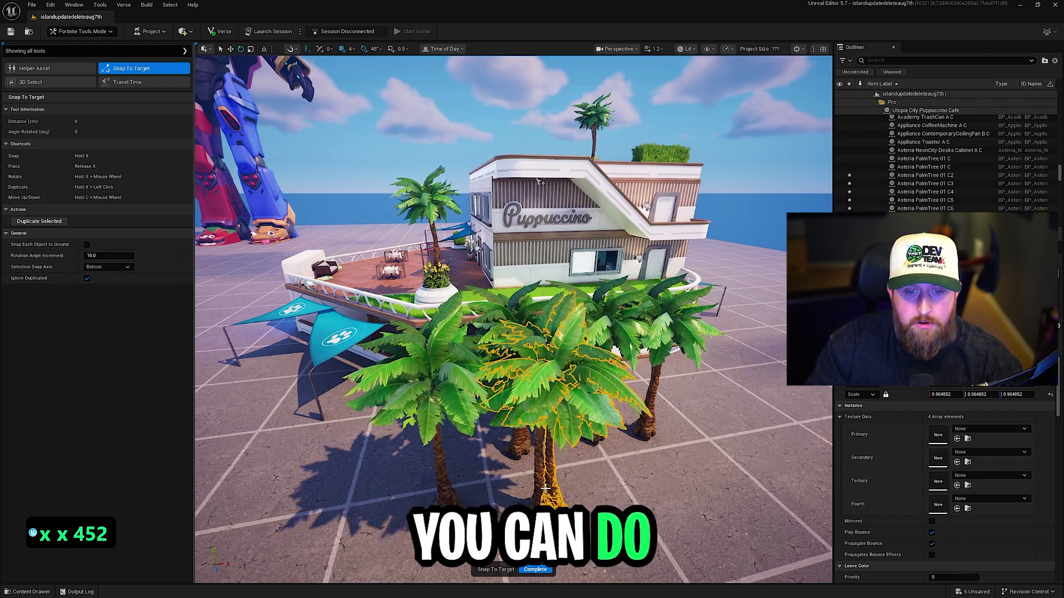
pyautogui.click(445, 483)
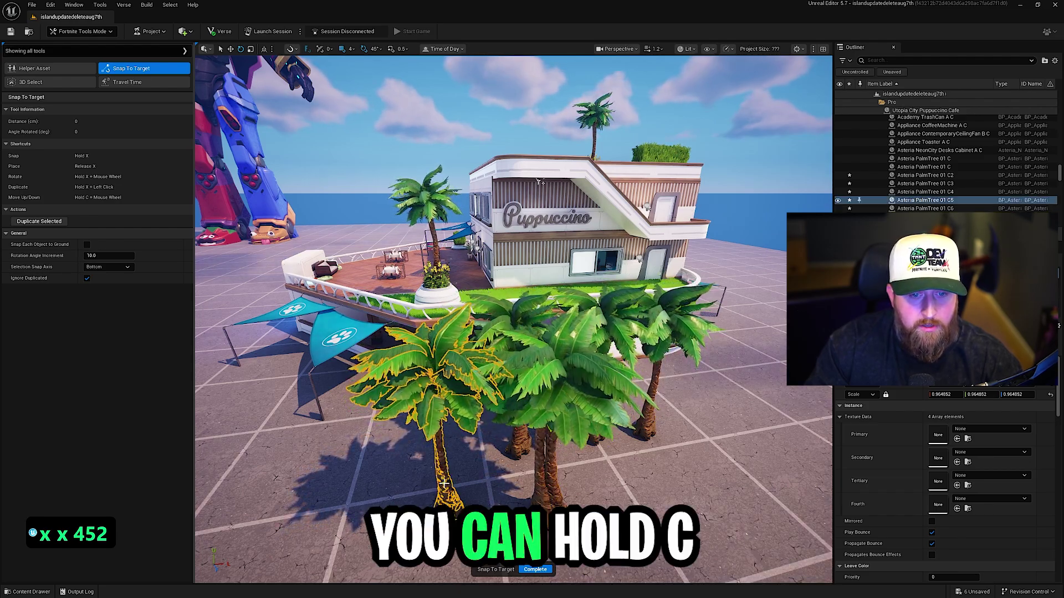
# - Adjust the selected palm's height and keep snapping by its bottom side
pyautogui.press('c')
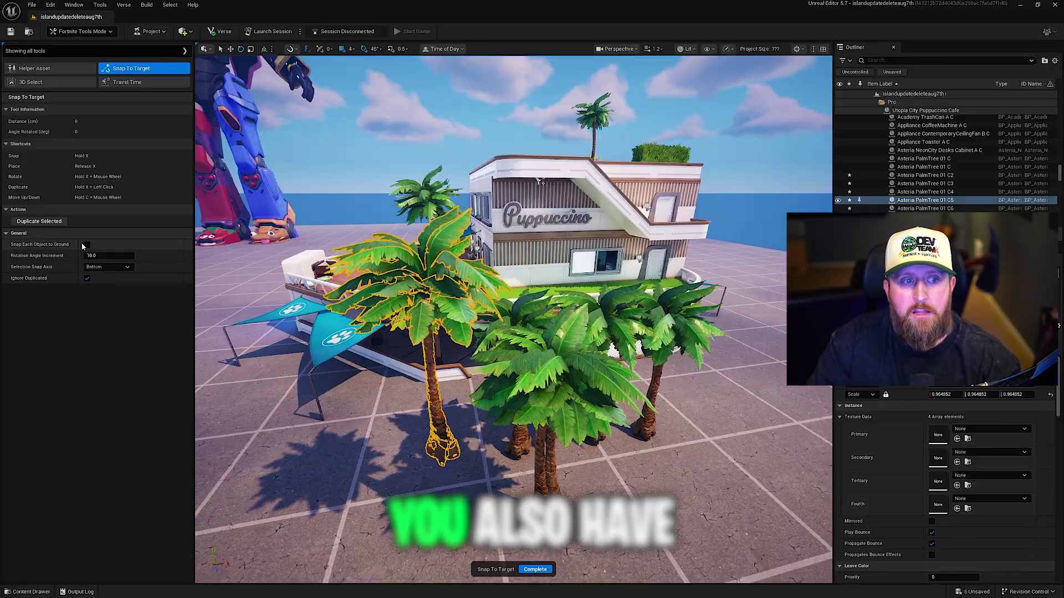
pyautogui.click(102, 269)
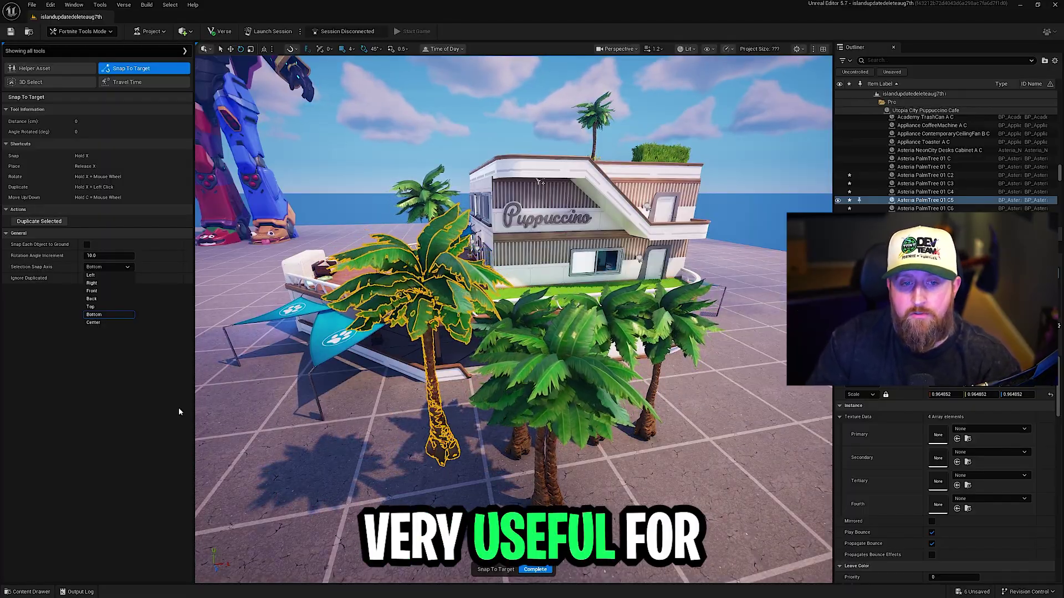
pyautogui.click(132, 417)
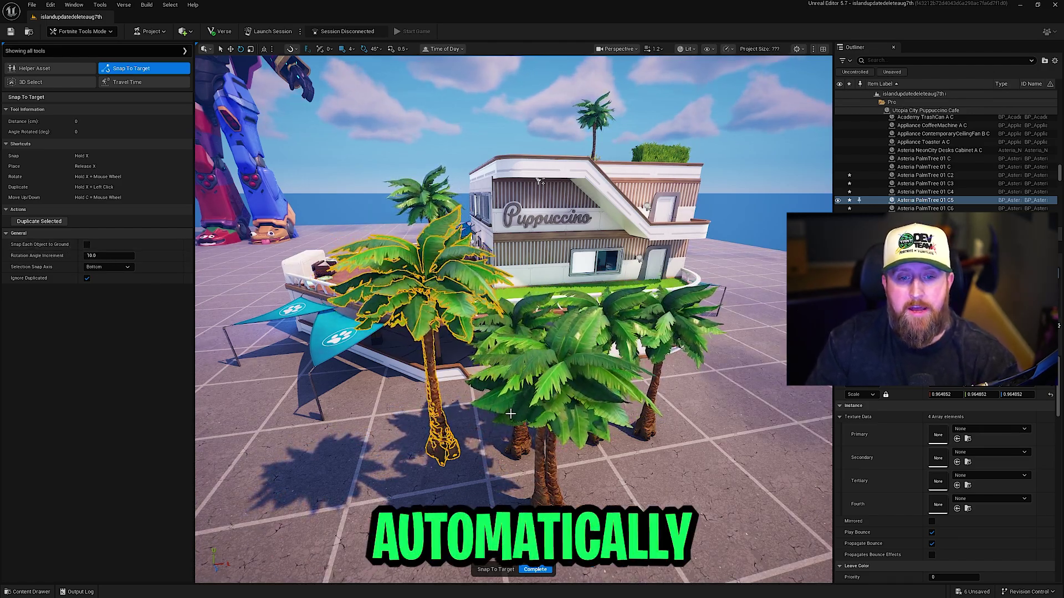
# - Fly the camera around the cafe to inspect the palm tree cluster
pyautogui.press('s')
pyautogui.press('d')
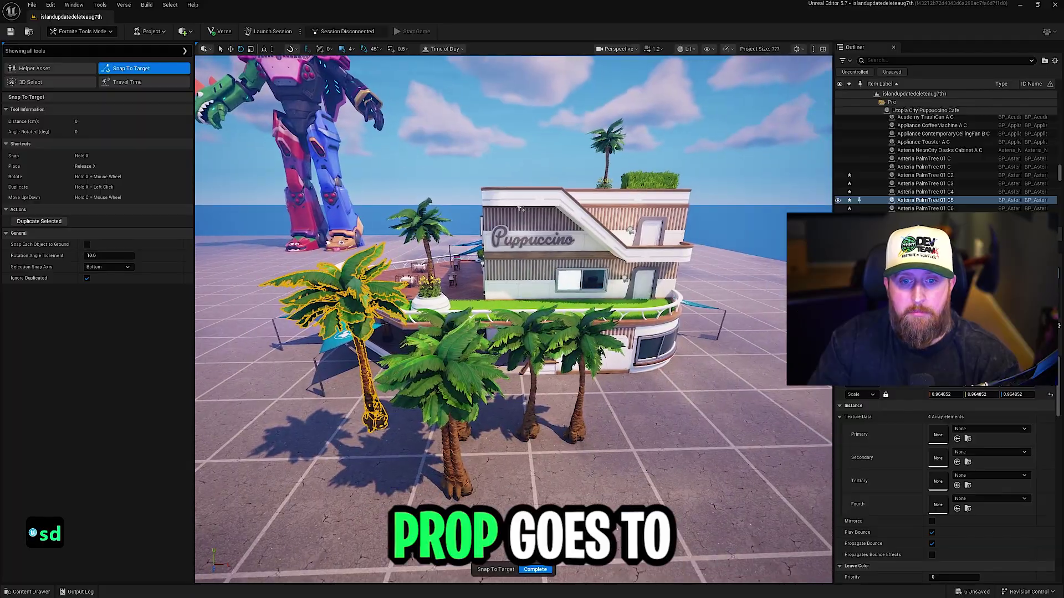
pyautogui.press('e')
pyautogui.press('w')
pyautogui.moveTo(555, 461); pyautogui.dragTo(610, 466, button='right')
pyautogui.press('a')
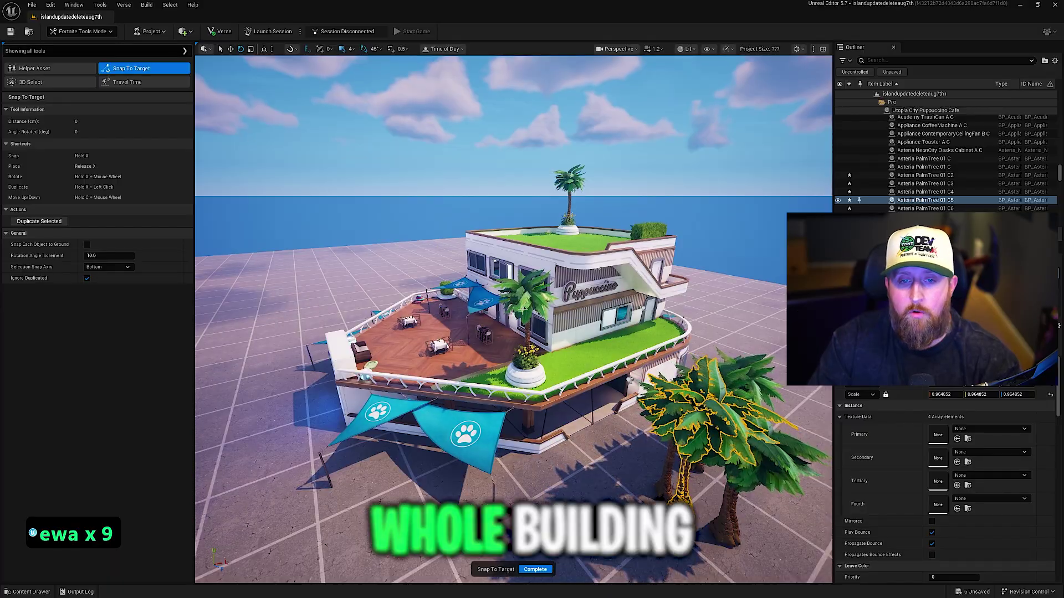
pyautogui.press('d')
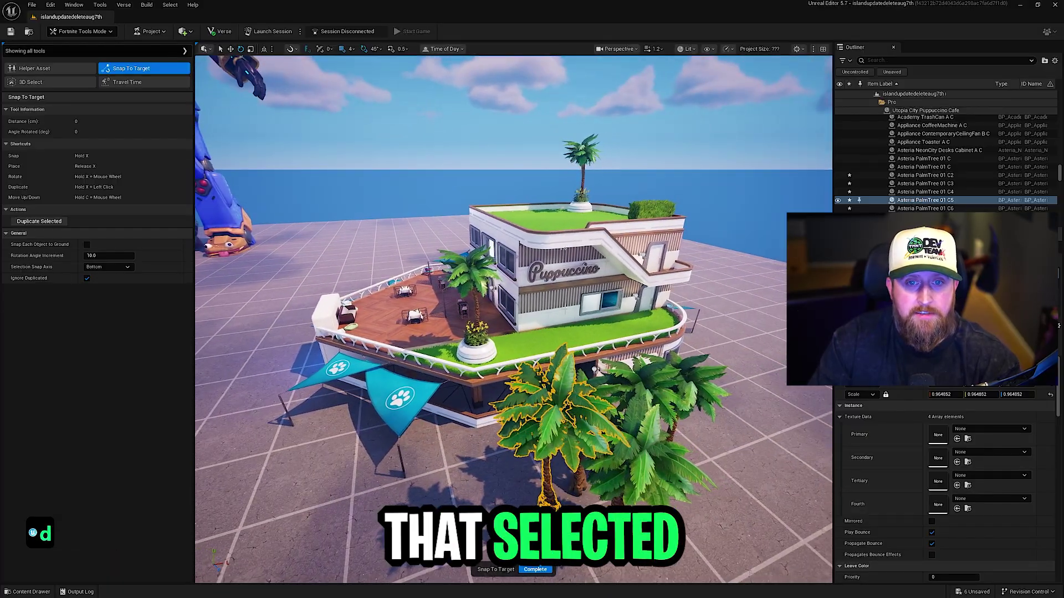
pyautogui.press('w')
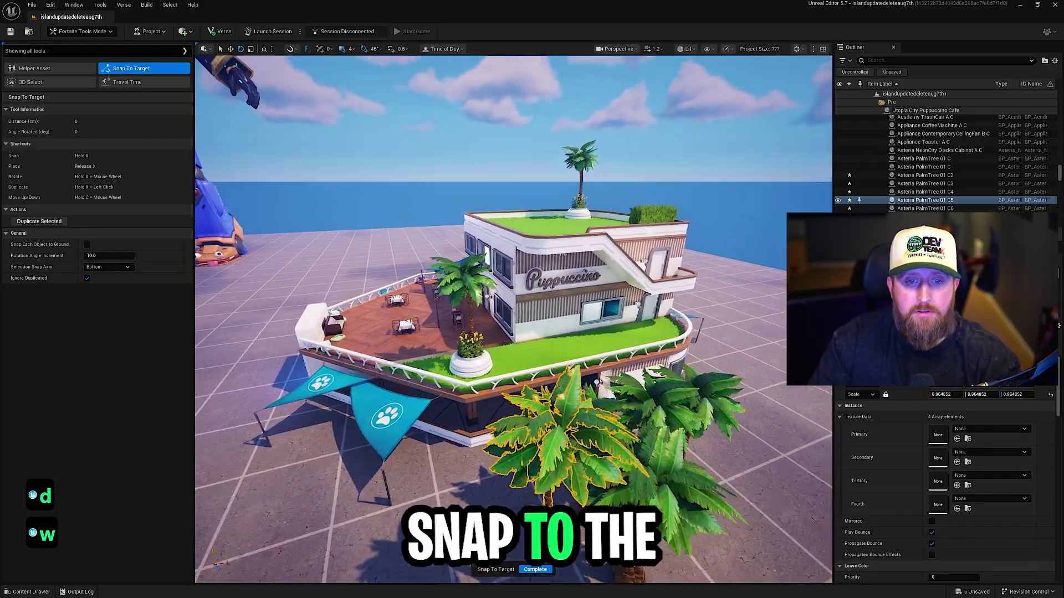
pyautogui.press('a')
pyautogui.press('s')
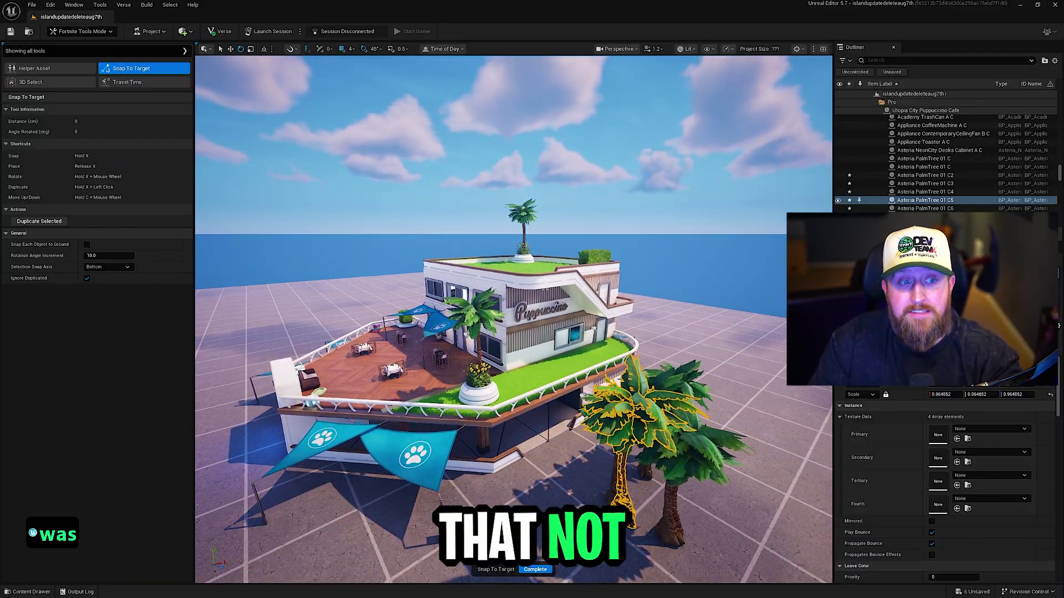
# - Undo the earlier moves of the cafe
pyautogui.hotkey('ctrl', 'z')
pyautogui.hotkey('ctrl', 'z')
pyautogui.hotkey('ctrl', 'z')
pyautogui.hotkey('ctrl', 'z')
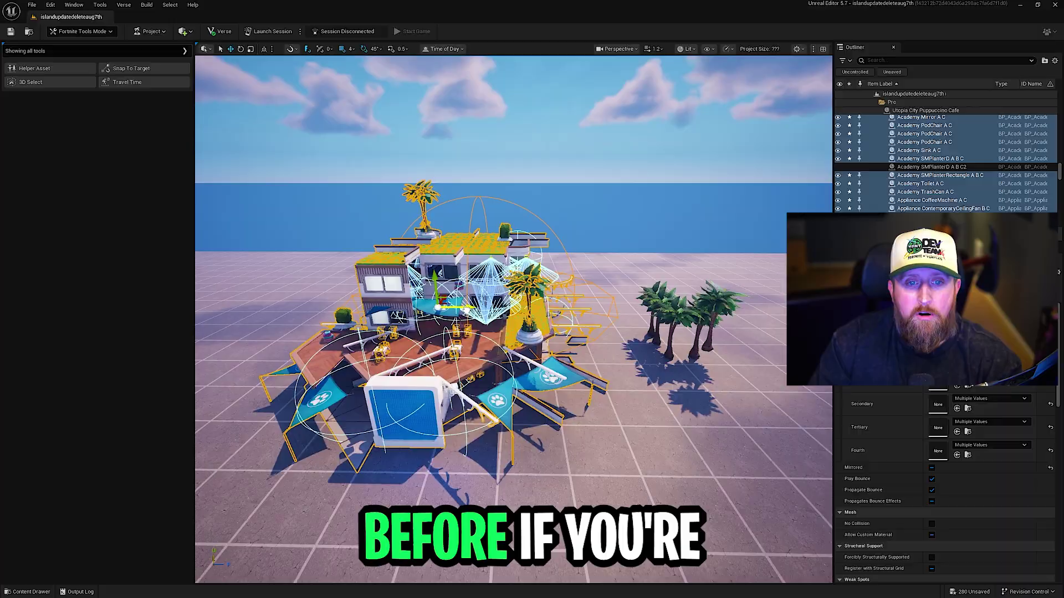
pyautogui.hotkey('ctrl', 'z')
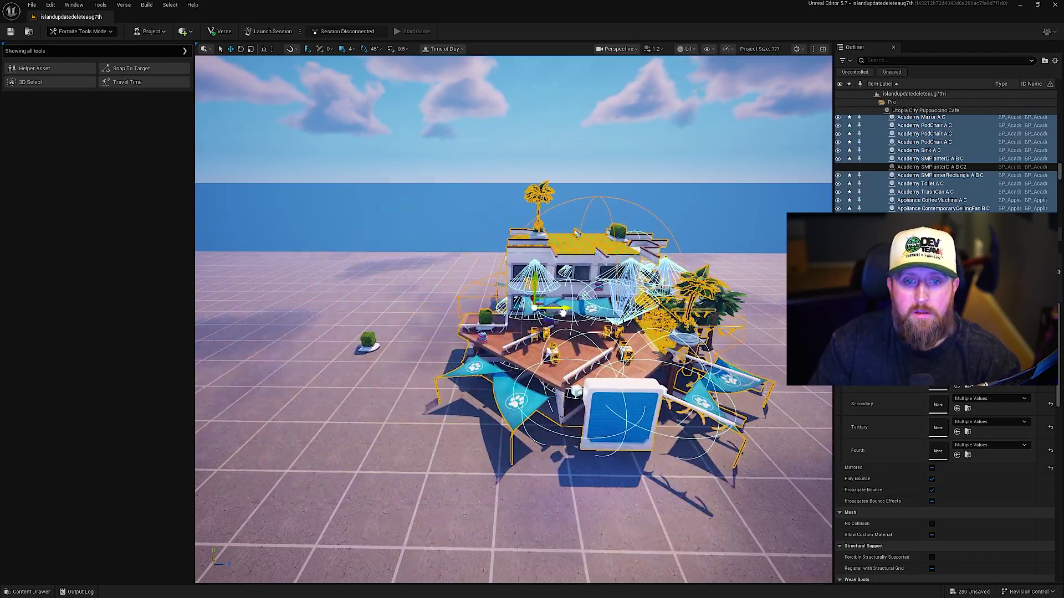
pyautogui.moveTo(528, 314)
pyautogui.mouseDown()
pyautogui.moveTo(448, 319)
pyautogui.moveTo(523, 323)
pyautogui.mouseUp()
pyautogui.hotkey('ctrl', 'z')
pyautogui.hotkey('ctrl', 'z')
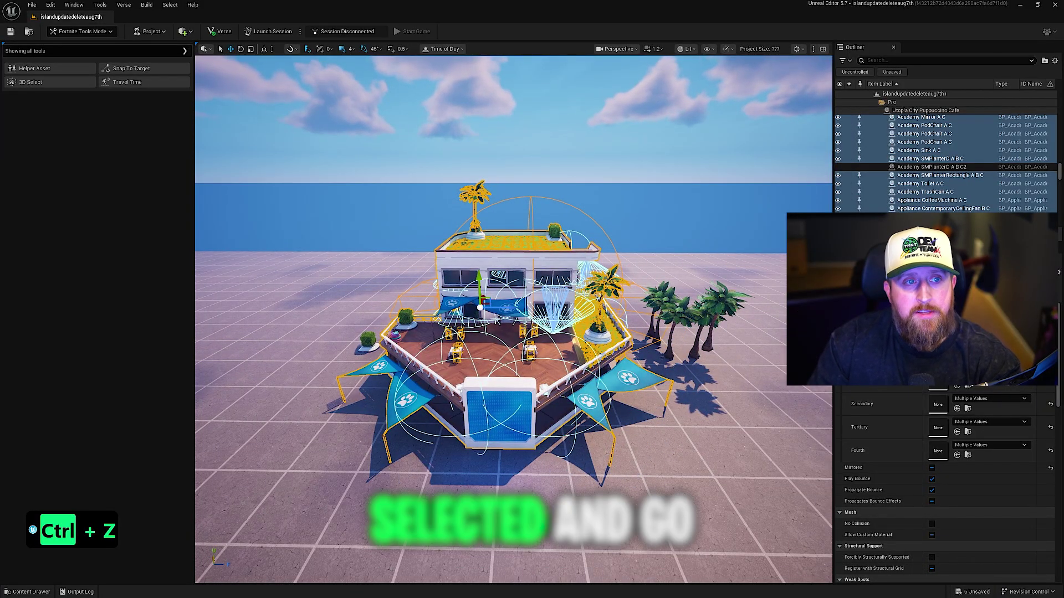
# - With Snap To Target, snap the selected cafe to a new spot, turned a quarter turn
pyautogui.click(149, 68)
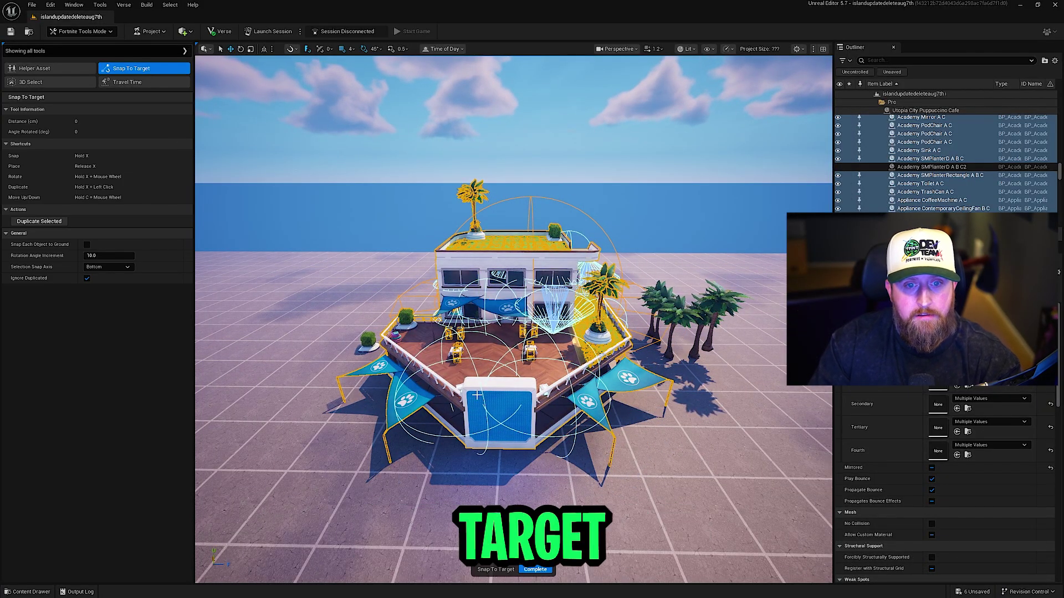
pyautogui.press('x')
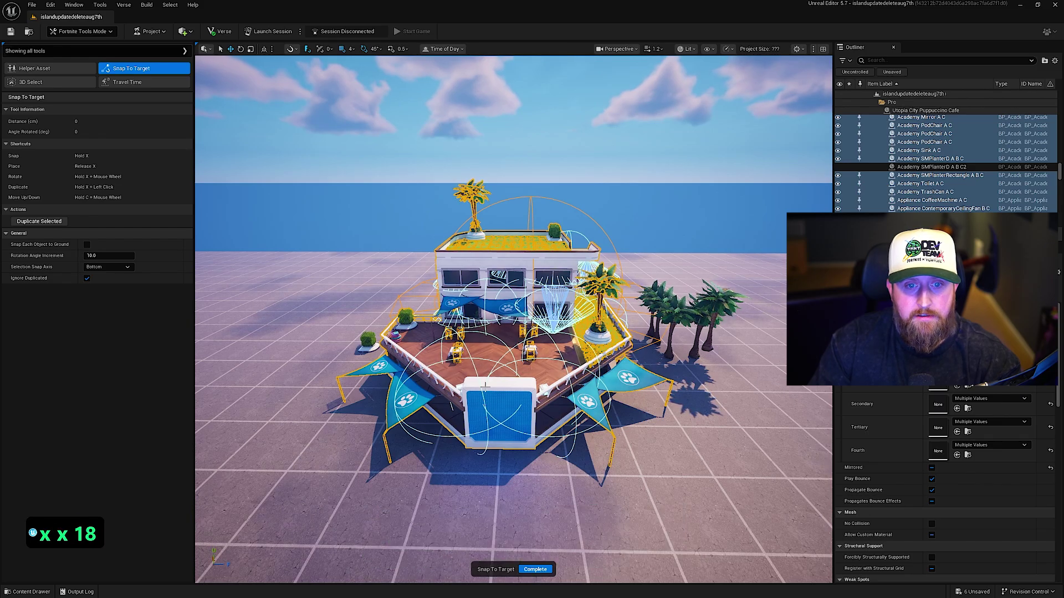
pyautogui.hotkey('ctrl', 'z')
pyautogui.press('x')
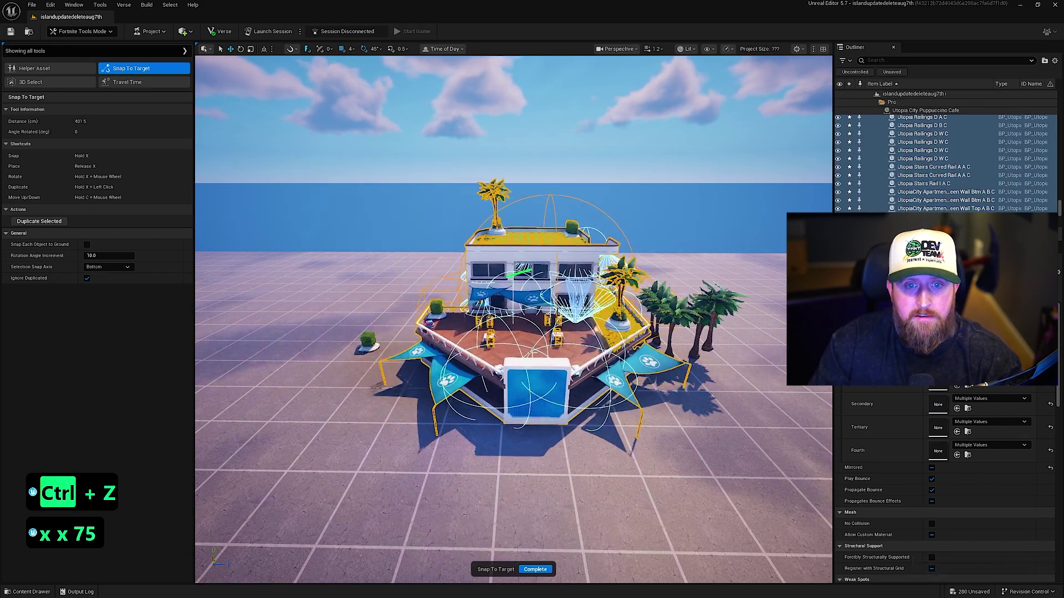
pyautogui.press('x')
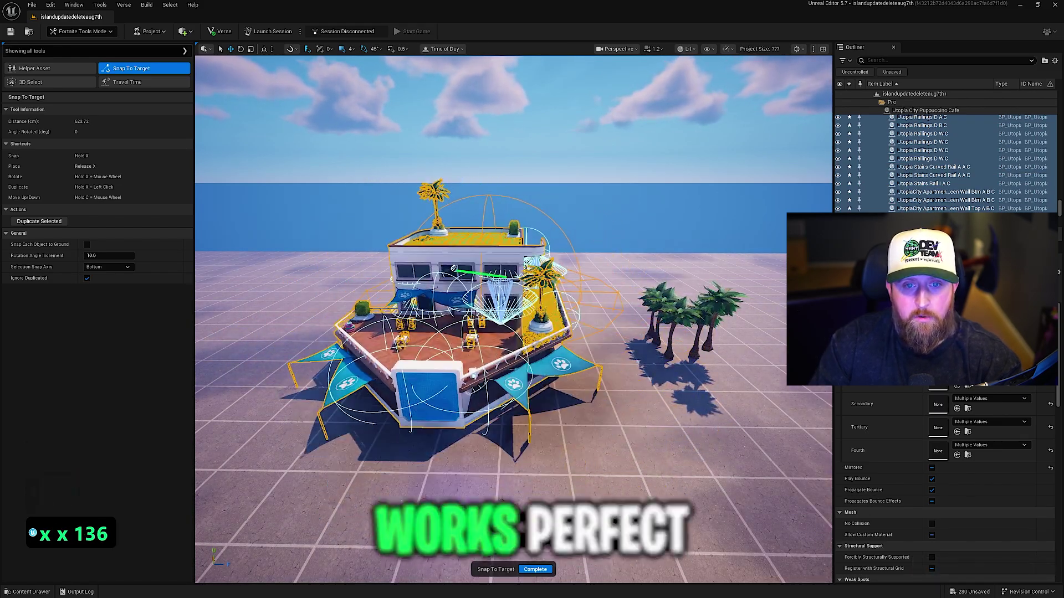
pyautogui.press('x')
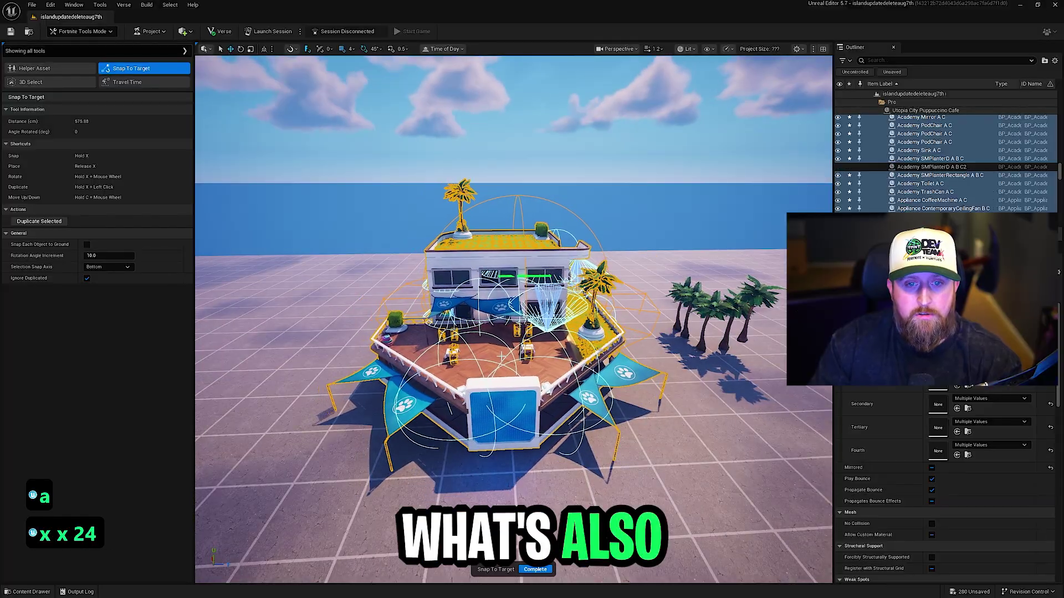
pyautogui.scroll(-2, 546, 355)
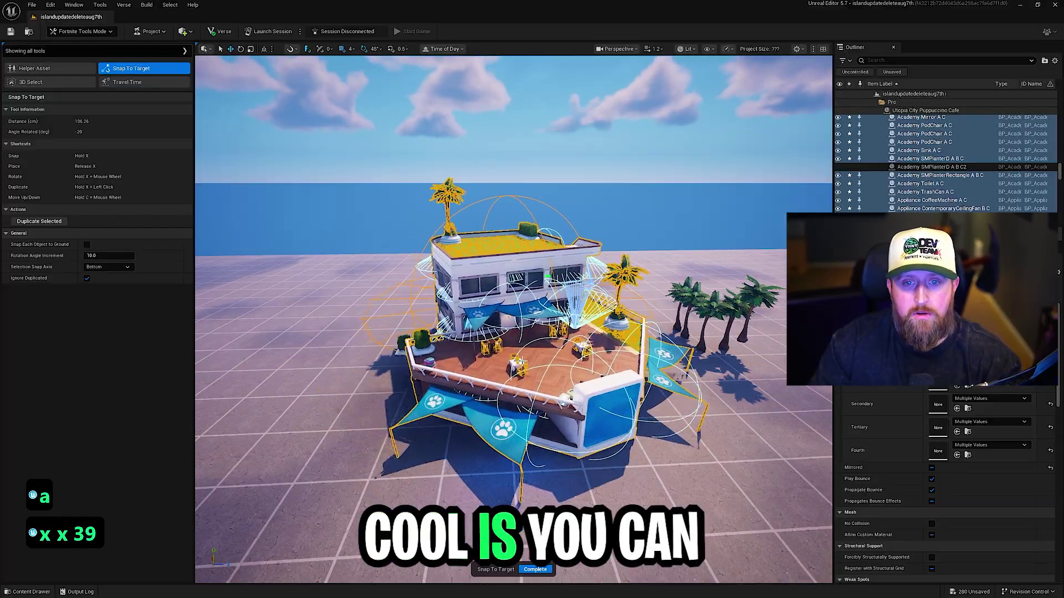
pyautogui.scroll(-1, 519, 358)
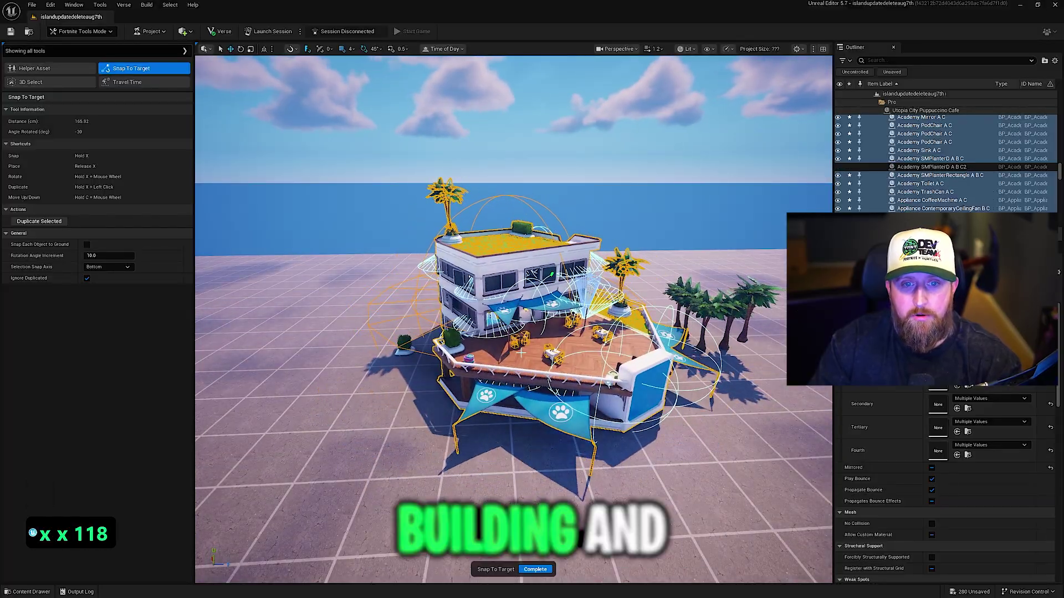
pyautogui.scroll(1, 522, 352)
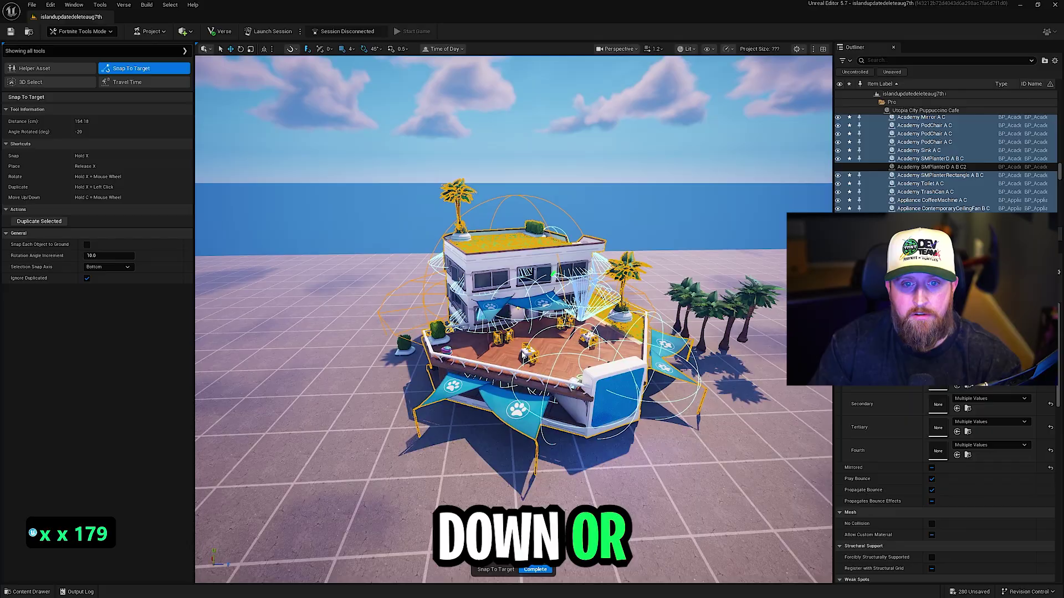
pyautogui.scroll(2, 498, 343)
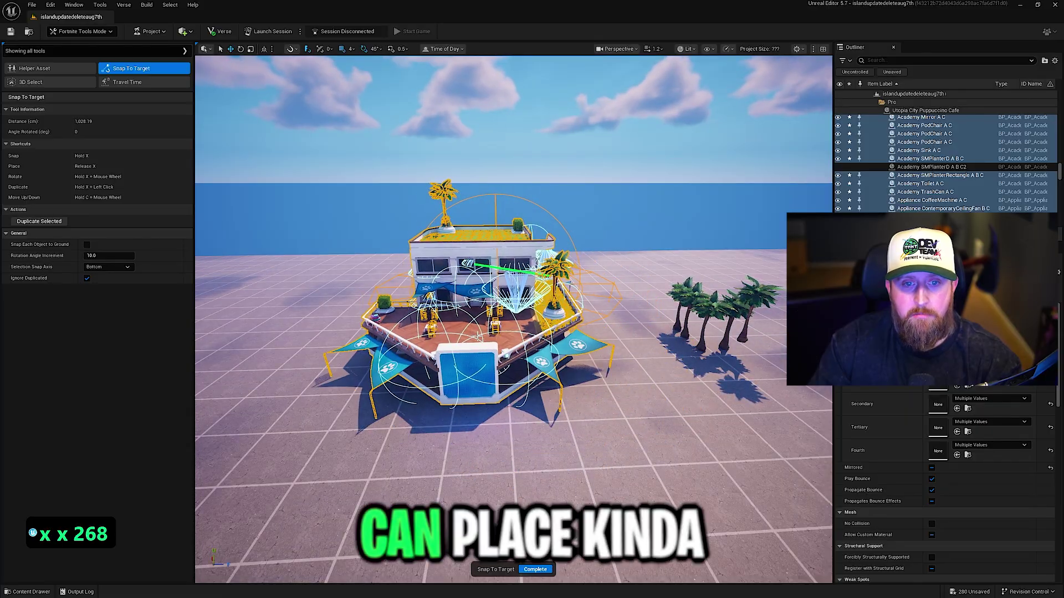
pyautogui.scroll(2, 478, 336)
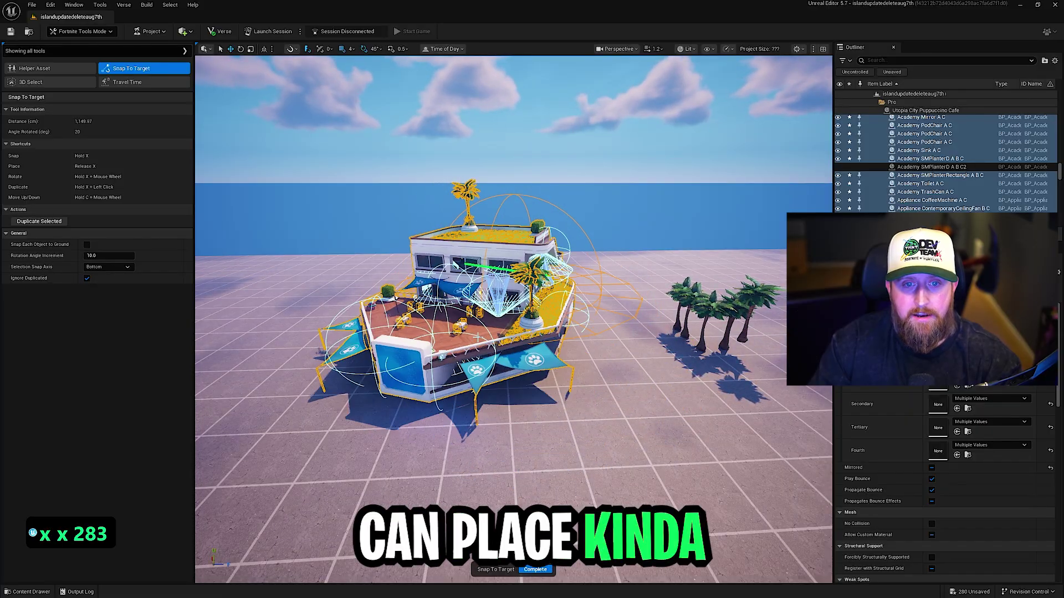
# - Duplicate the whole cafe and snap the copy left of the original
pyautogui.click(477, 343)
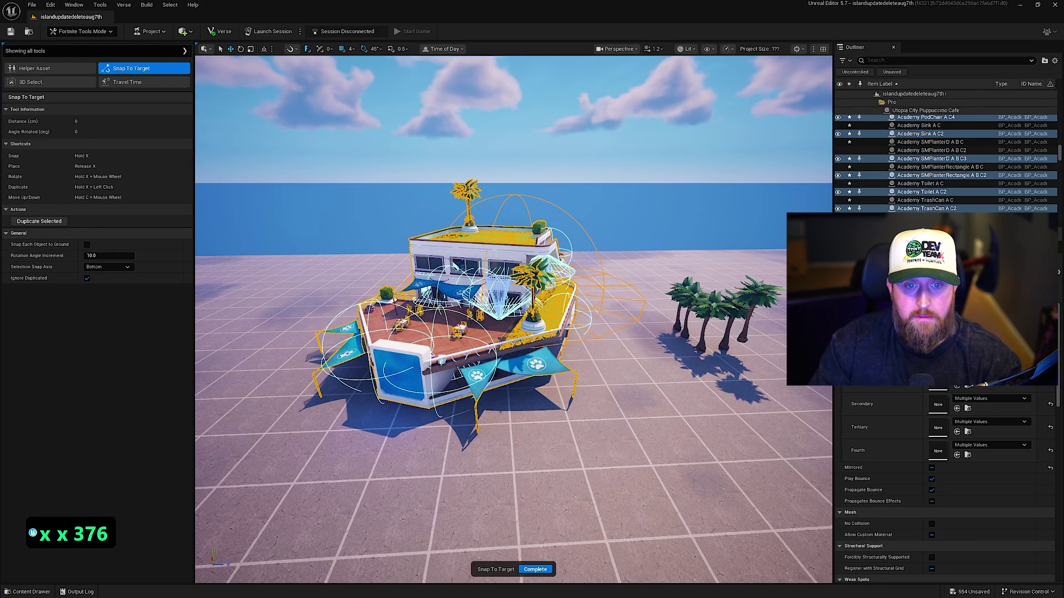
pyautogui.moveTo(465, 350); pyautogui.dragTo(438, 341, button='right')
pyautogui.press('a')
pyautogui.press('x')
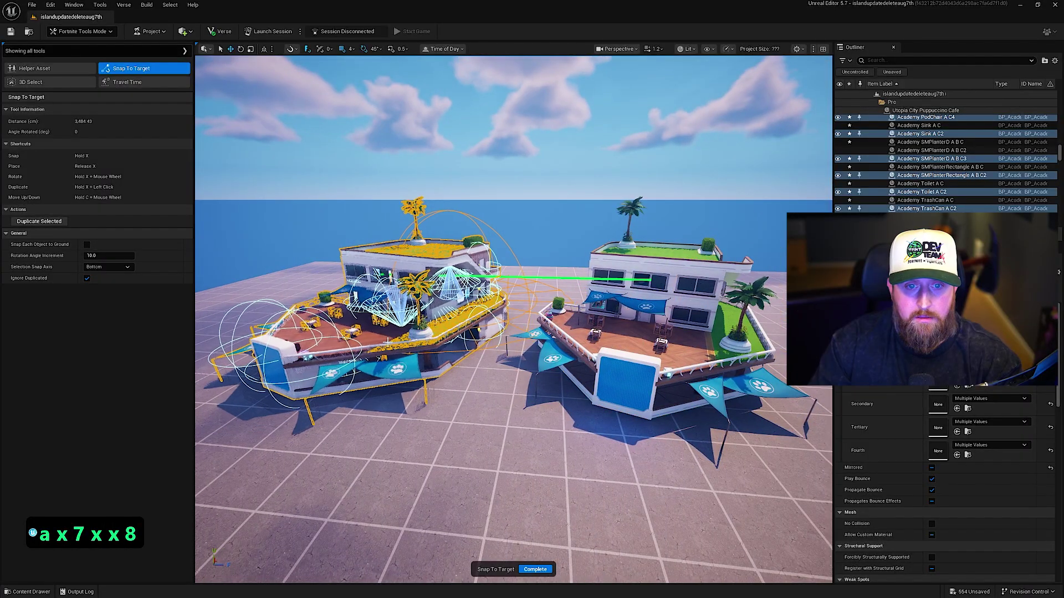
pyautogui.scroll(-8, 388, 340)
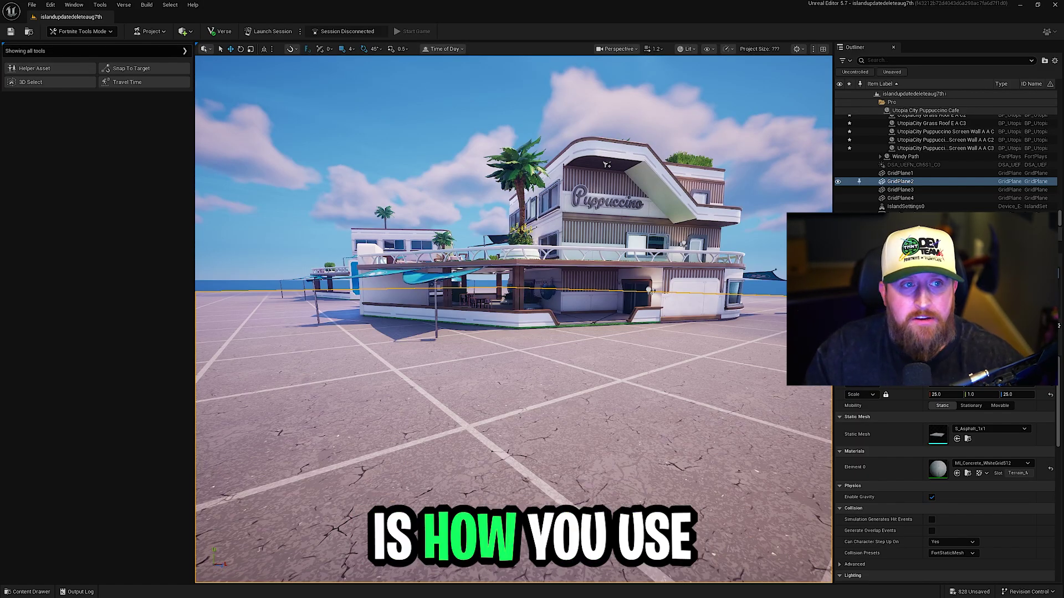
# - Place four Color Calibrator helper assets on the ground before the cafe
pyautogui.click(48, 70)
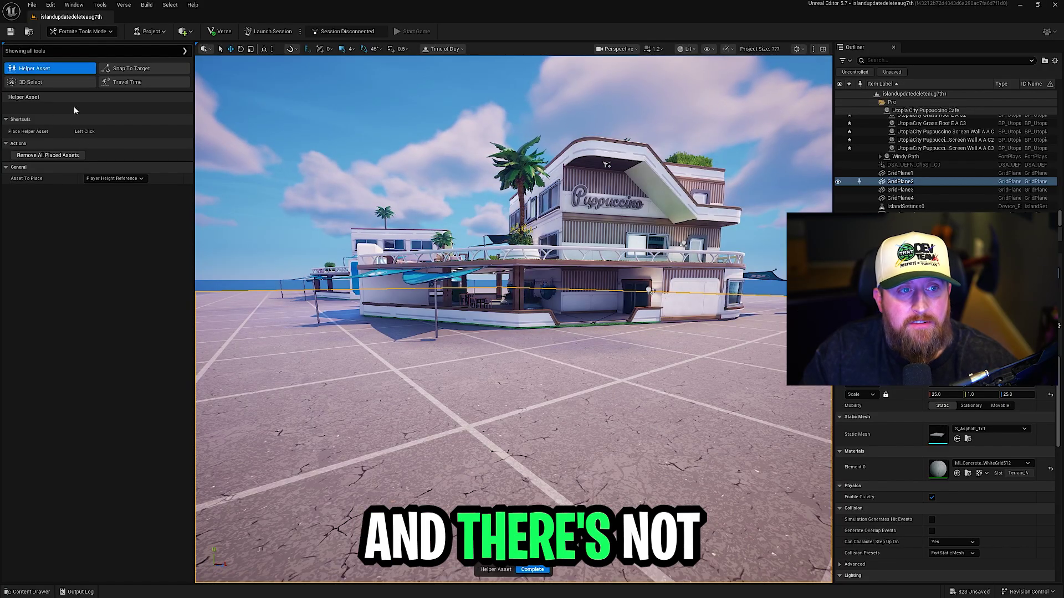
pyautogui.click(99, 179)
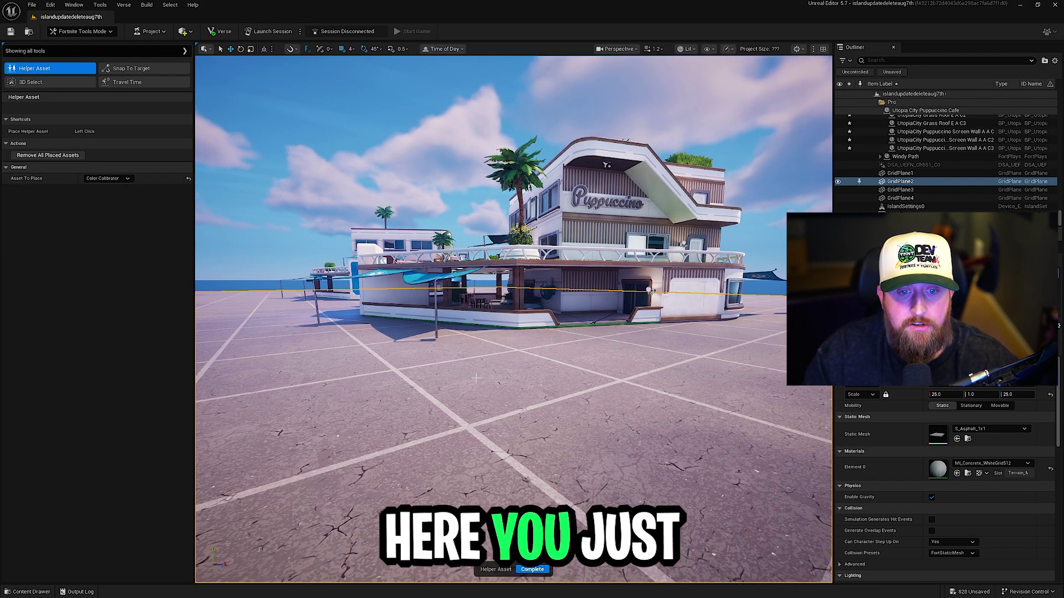
pyautogui.click(476, 353)
pyautogui.click(562, 355)
pyautogui.click(626, 349)
pyautogui.click(600, 354)
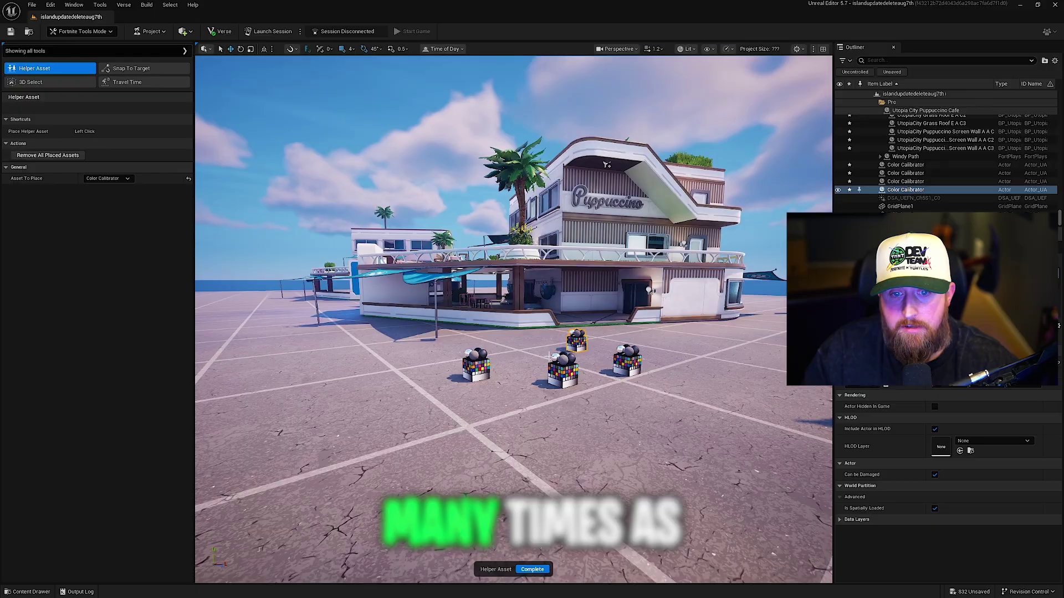
pyautogui.press('w')
pyautogui.press('w')
pyautogui.press('w')
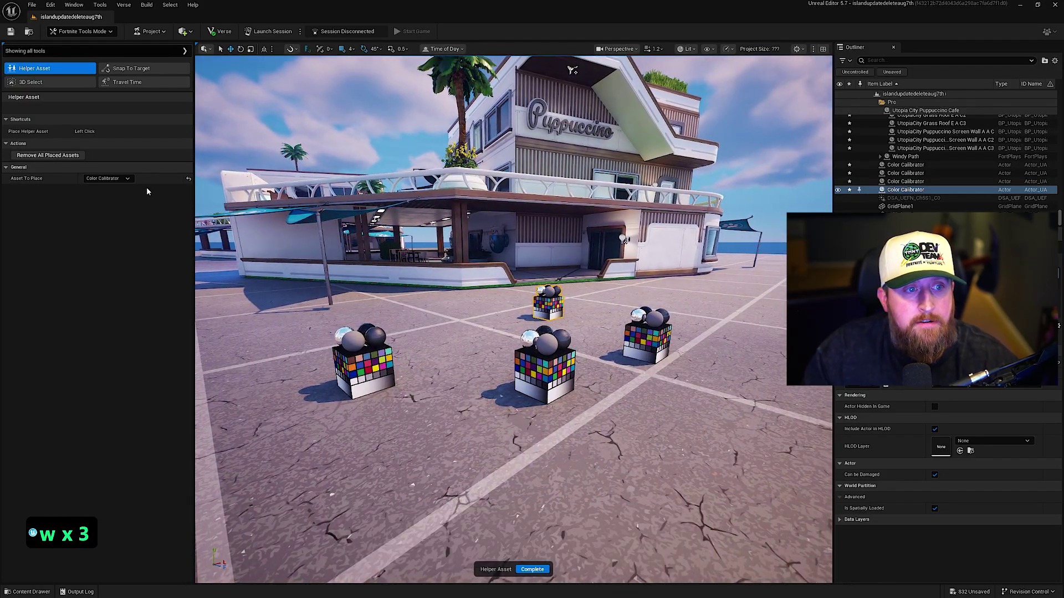
# - Switch to Player Height Reference and place a crowd of twelve mannequins
pyautogui.click(107, 179)
pyautogui.click(122, 190)
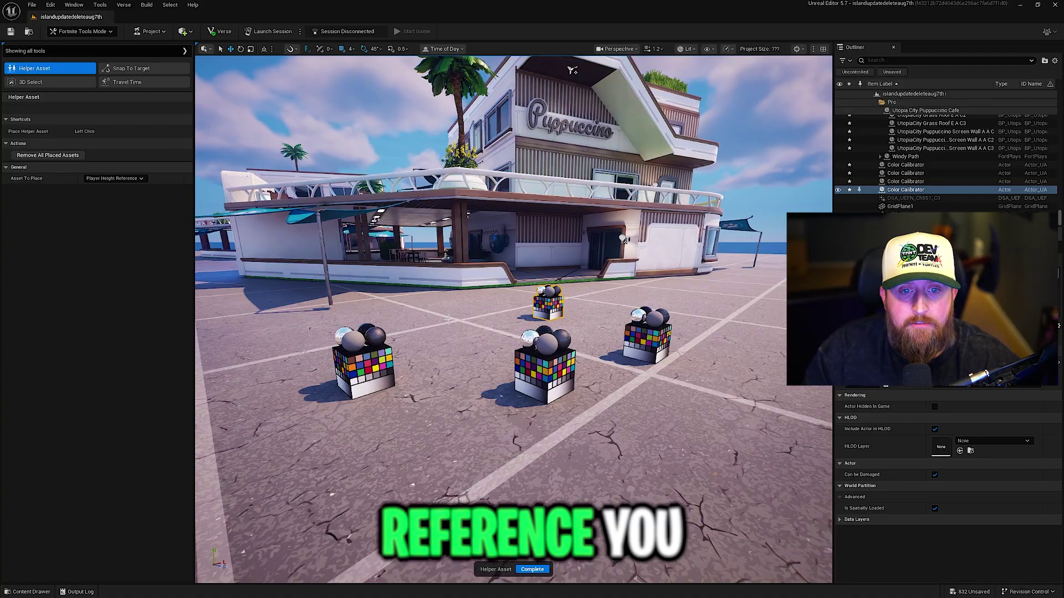
pyautogui.click(694, 333)
pyautogui.moveTo(692, 332); pyautogui.dragTo(659, 332, button='right')
pyautogui.press('d')
pyautogui.press('d')
pyautogui.click(628, 316)
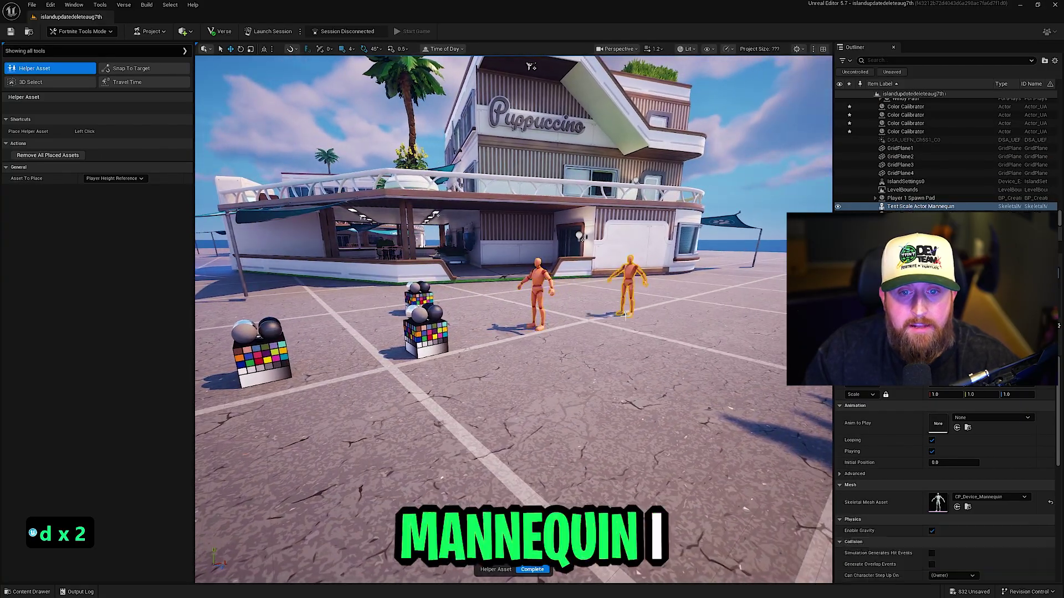
pyautogui.click(600, 345)
pyautogui.click(551, 361)
pyautogui.click(538, 386)
pyautogui.click(601, 393)
pyautogui.click(646, 379)
pyautogui.click(670, 346)
pyautogui.click(685, 318)
pyautogui.click(710, 300)
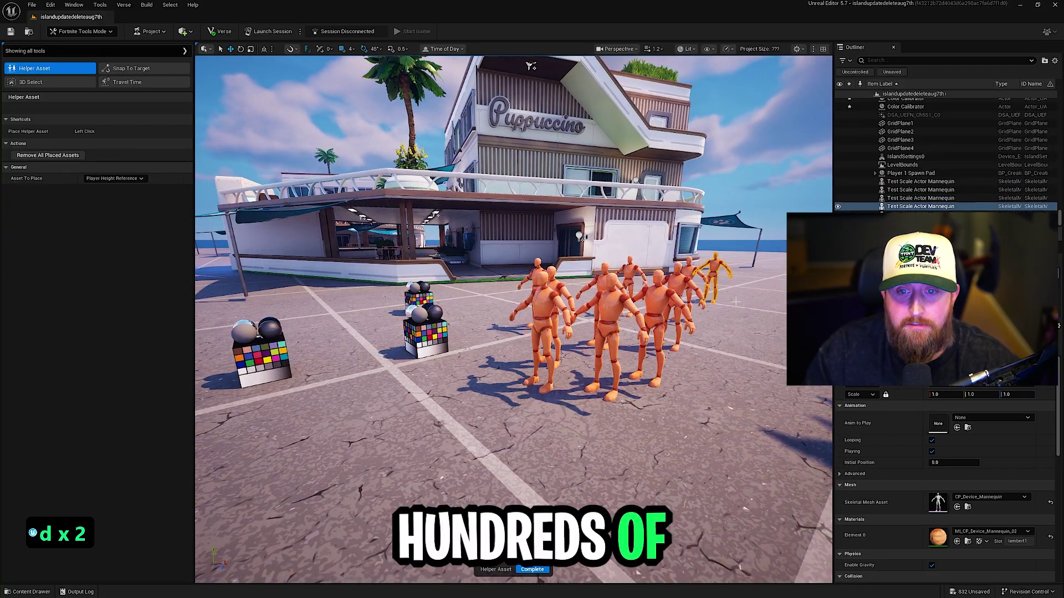
pyautogui.click(740, 307)
pyautogui.click(460, 388)
pyautogui.press('s')
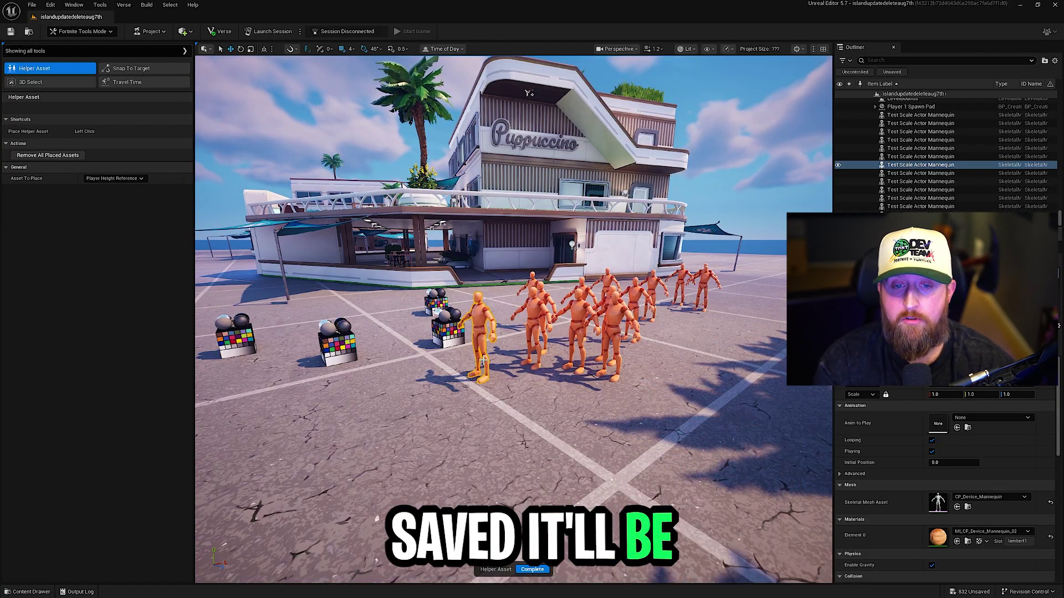
# - Remove all placed mannequins and colour calibrators, confirming Yes in Clear Helper Assets
pyautogui.click(60, 157)
pyautogui.click(582, 320)
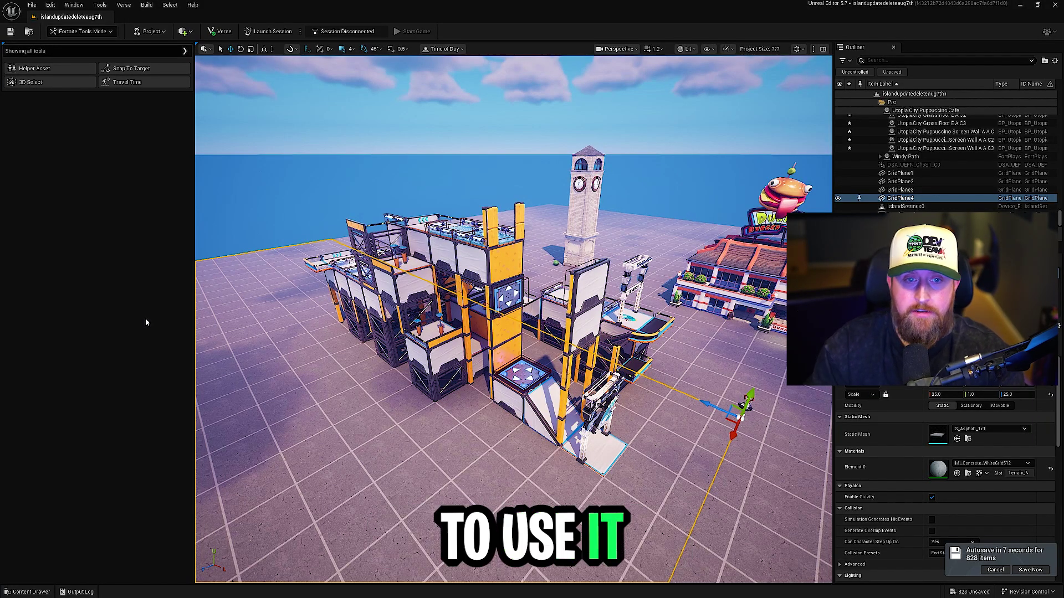
# - Switch to Travel Time and add a segment ending at the blue platform by the course start
pyautogui.click(128, 83)
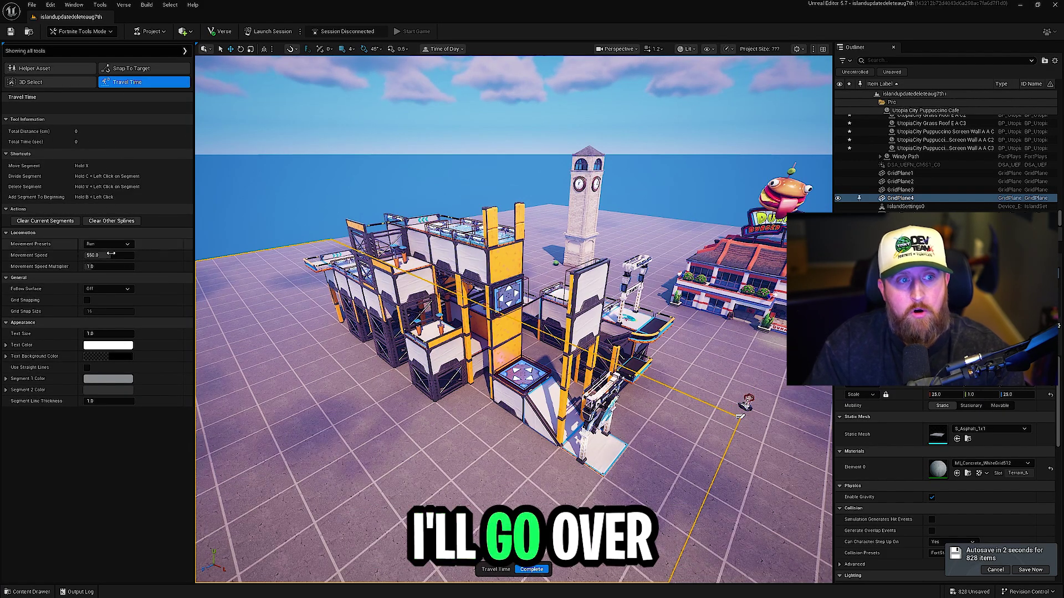
pyautogui.press('a')
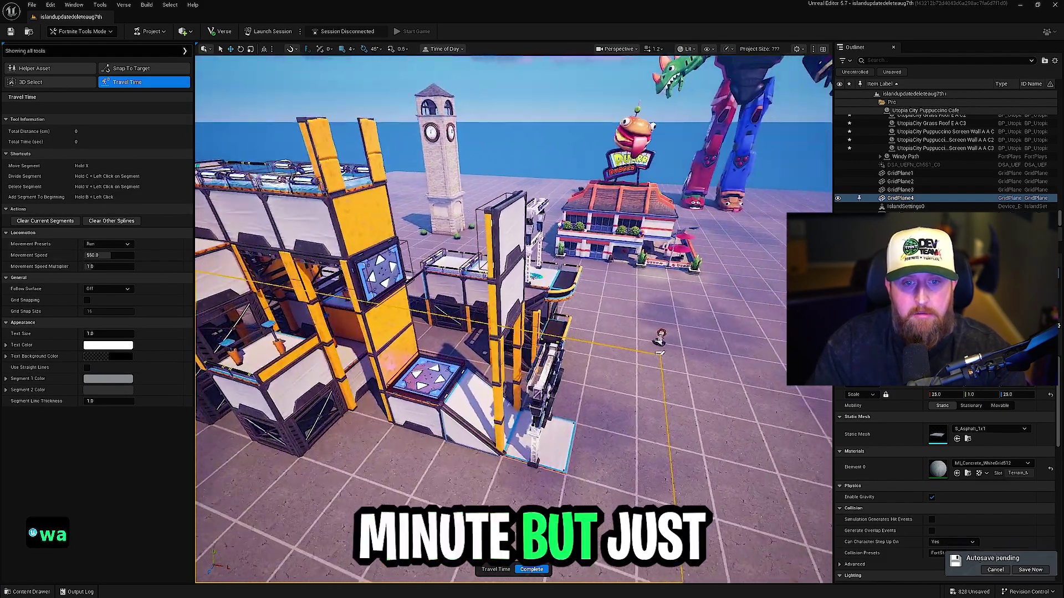
pyautogui.press('q')
pyautogui.press('d')
pyautogui.press('d')
pyautogui.press('d')
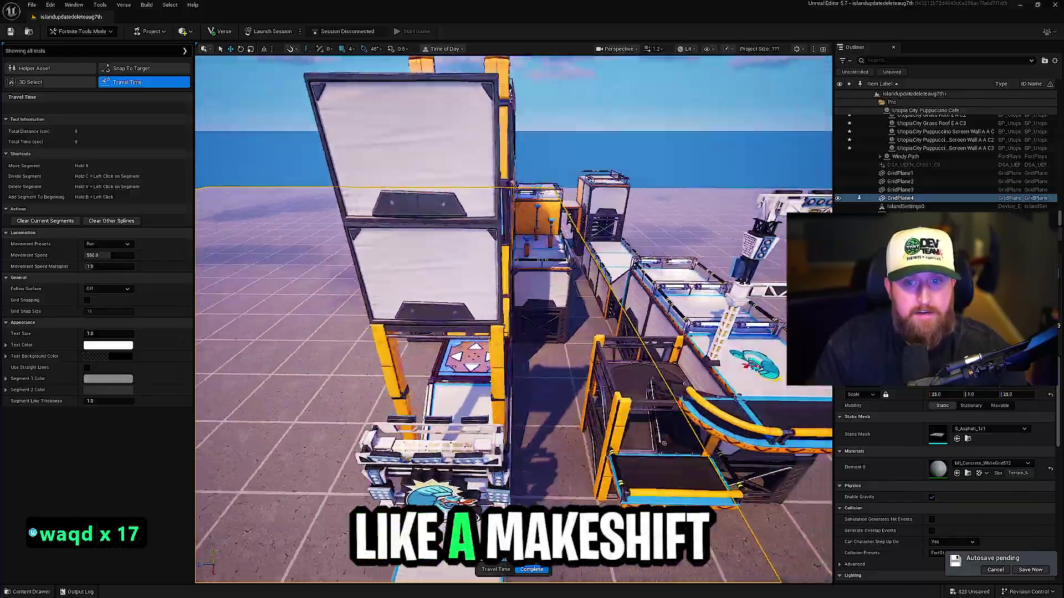
pyautogui.press('s')
pyautogui.press('a')
pyautogui.press('a')
pyautogui.press('w')
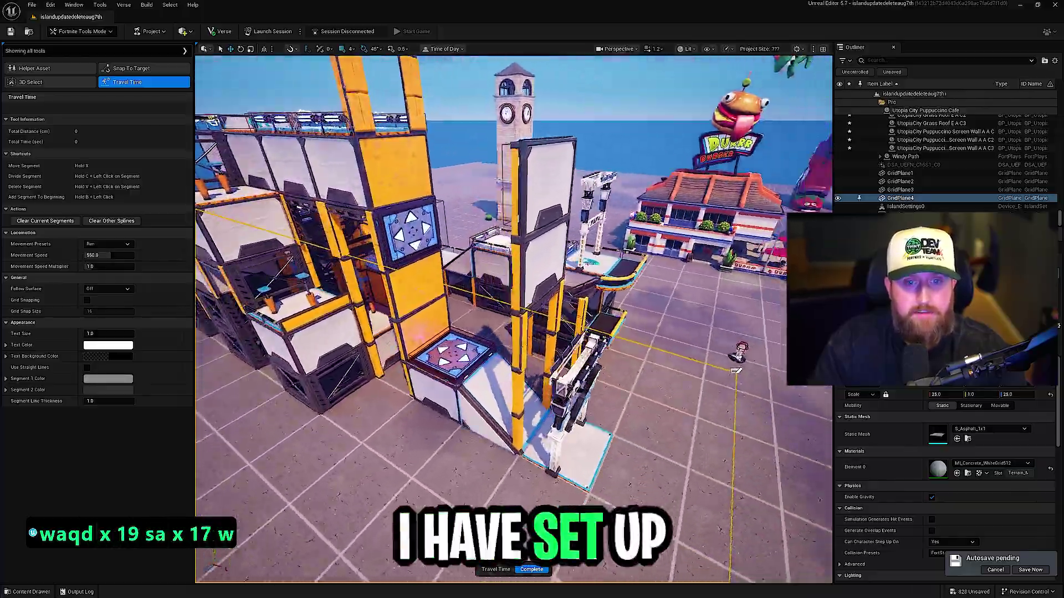
pyautogui.press('s')
pyautogui.press('d')
pyautogui.press('s')
pyautogui.press('d')
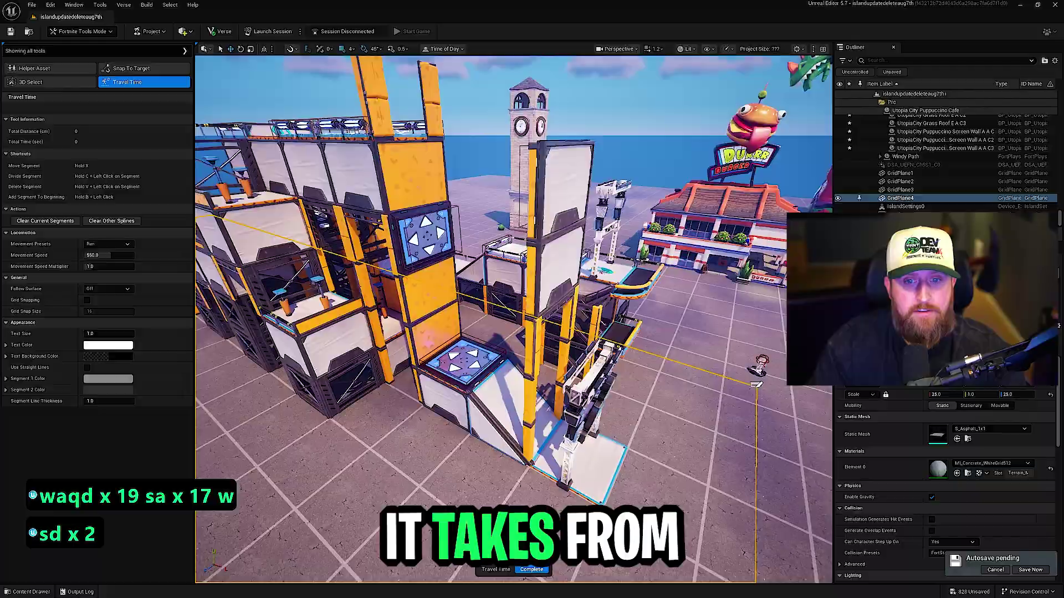
pyautogui.press('w')
pyautogui.press('a')
pyautogui.press('w')
pyautogui.press('a')
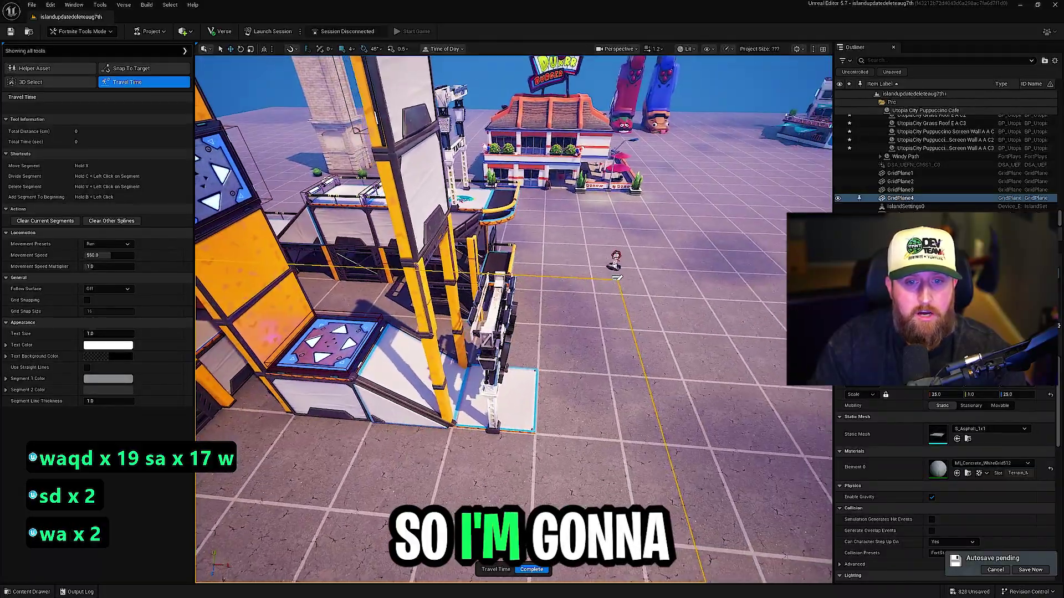
pyautogui.press('w')
pyautogui.press('a')
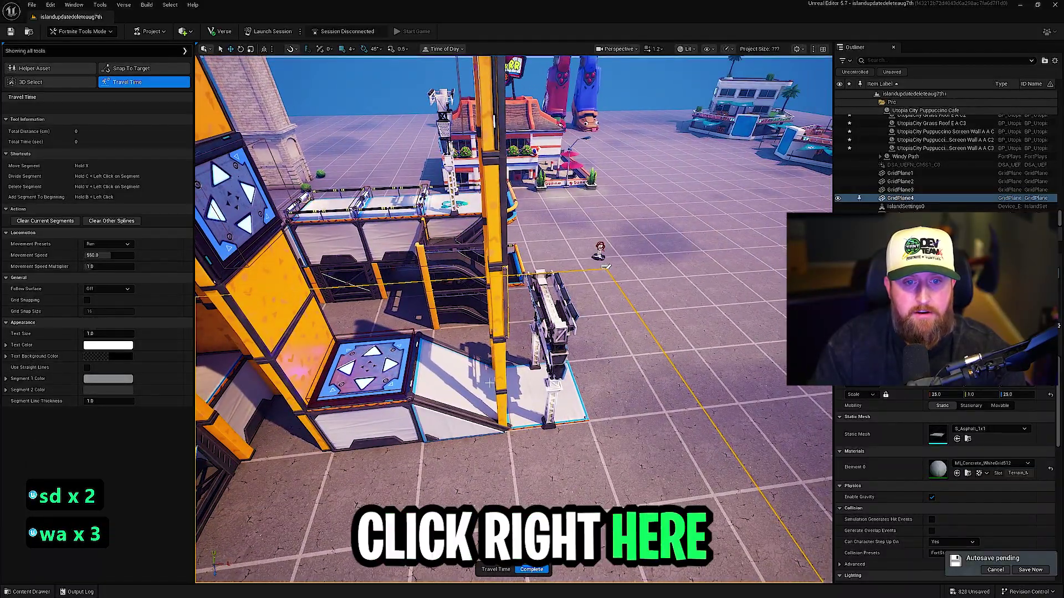
pyautogui.press('e')
pyautogui.press('e')
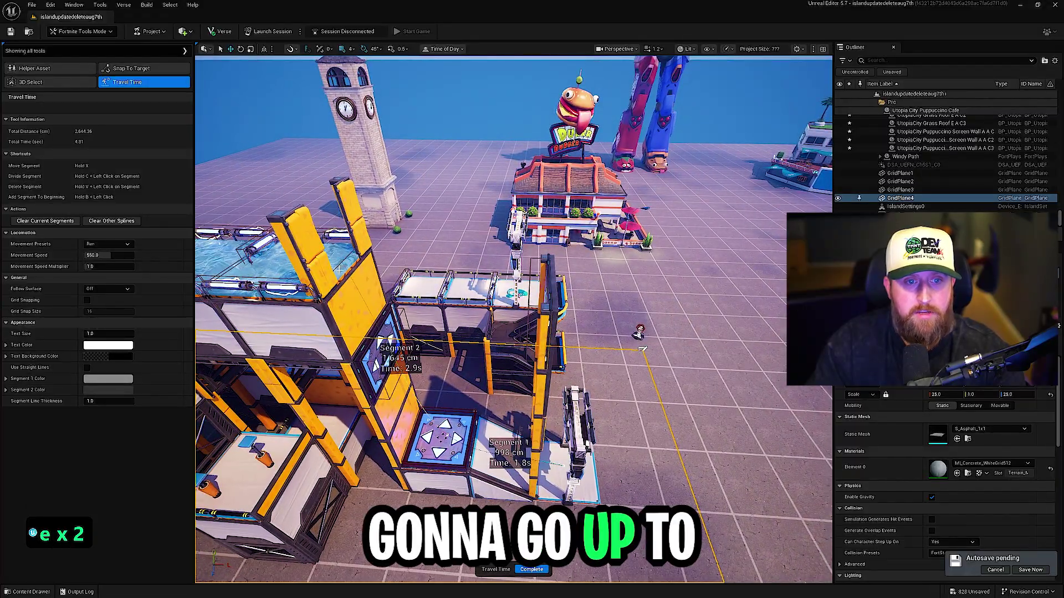
pyautogui.press('a')
pyautogui.press('a')
pyautogui.press('a')
pyautogui.press('a')
pyautogui.press('a')
pyautogui.press('a')
pyautogui.press('a')
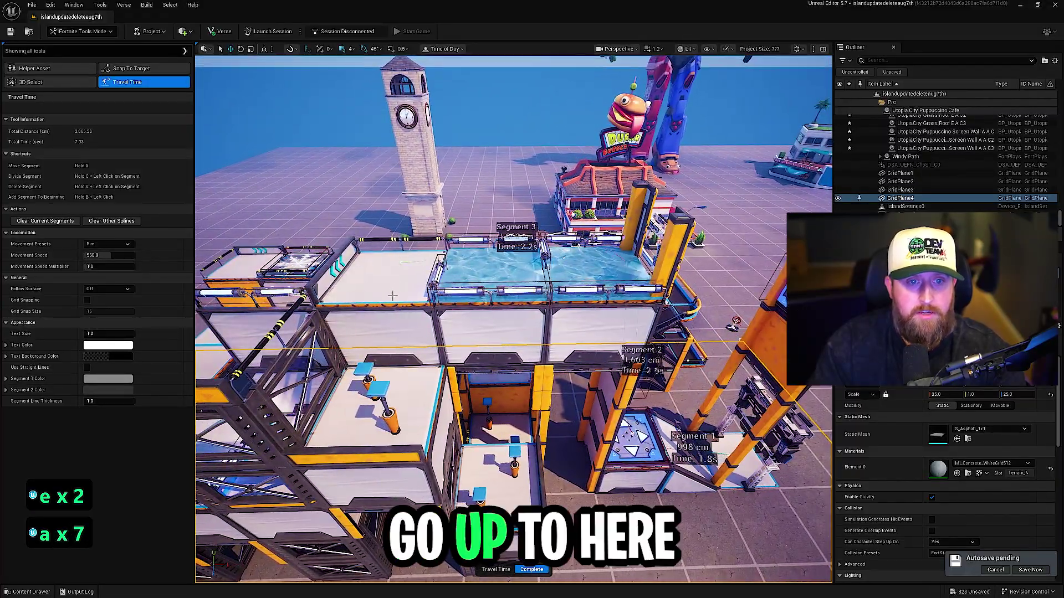
pyautogui.click(366, 367)
# - Extend the Travel Time path with points across the upper platforms
pyautogui.press('w')
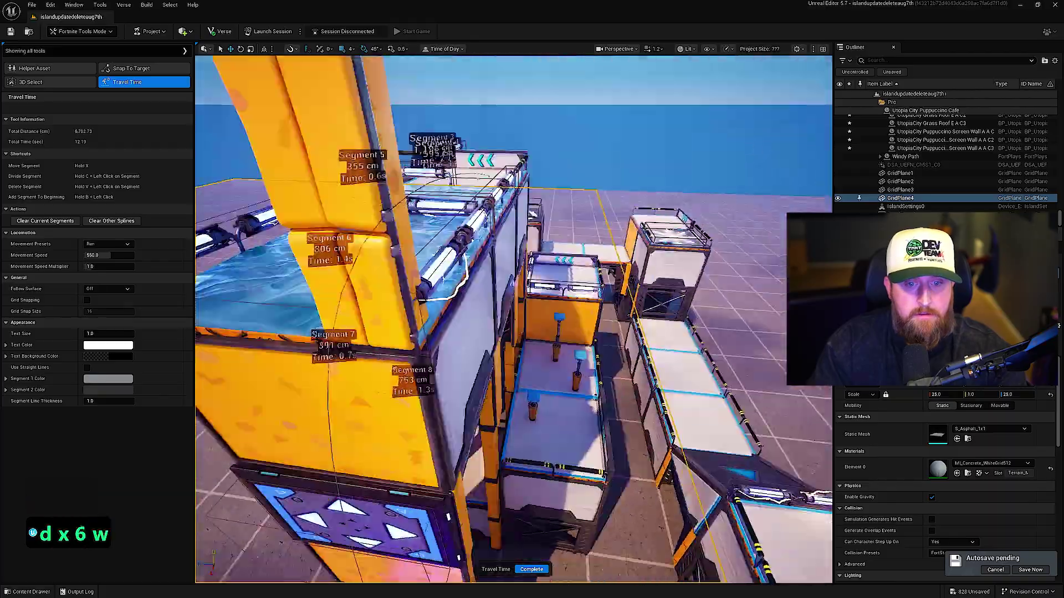
pyautogui.press('s')
pyautogui.press('d')
pyautogui.press('d')
pyautogui.press('d')
pyautogui.press('d')
pyautogui.press('d')
pyautogui.press('d')
pyautogui.click(499, 157)
pyautogui.click(564, 251)
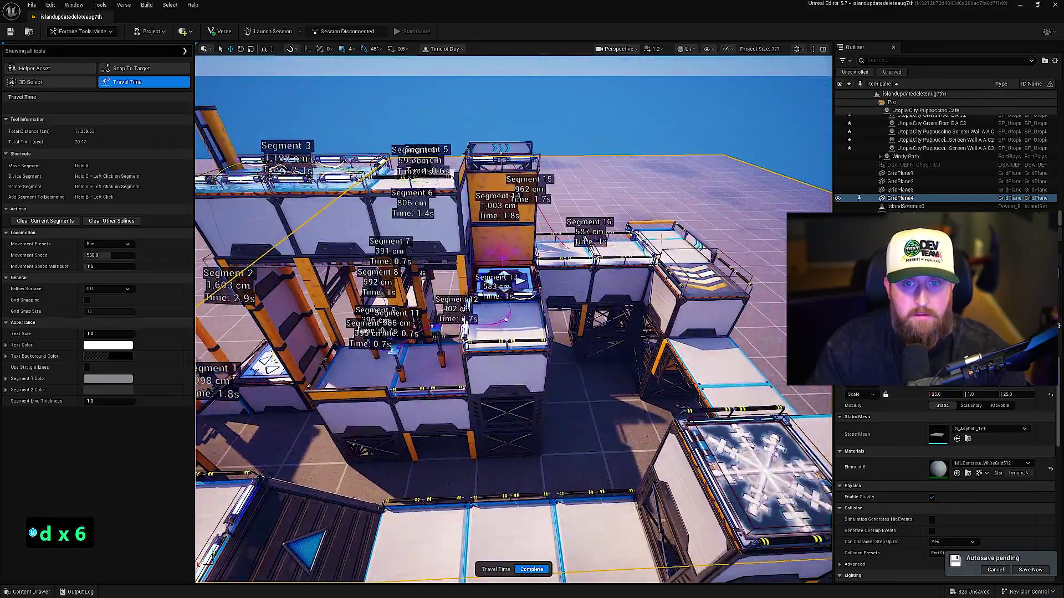
pyautogui.click(614, 247)
pyautogui.click(662, 234)
pyautogui.press('d')
pyautogui.click(672, 278)
pyautogui.click(687, 388)
pyautogui.click(767, 486)
# - Continue the path along the lower platforms, ending segment 27 on the turtle tile
pyautogui.click(626, 505)
pyautogui.click(540, 526)
pyautogui.press('a')
pyautogui.press('a')
pyautogui.press('a')
pyautogui.press('a')
pyautogui.press('a')
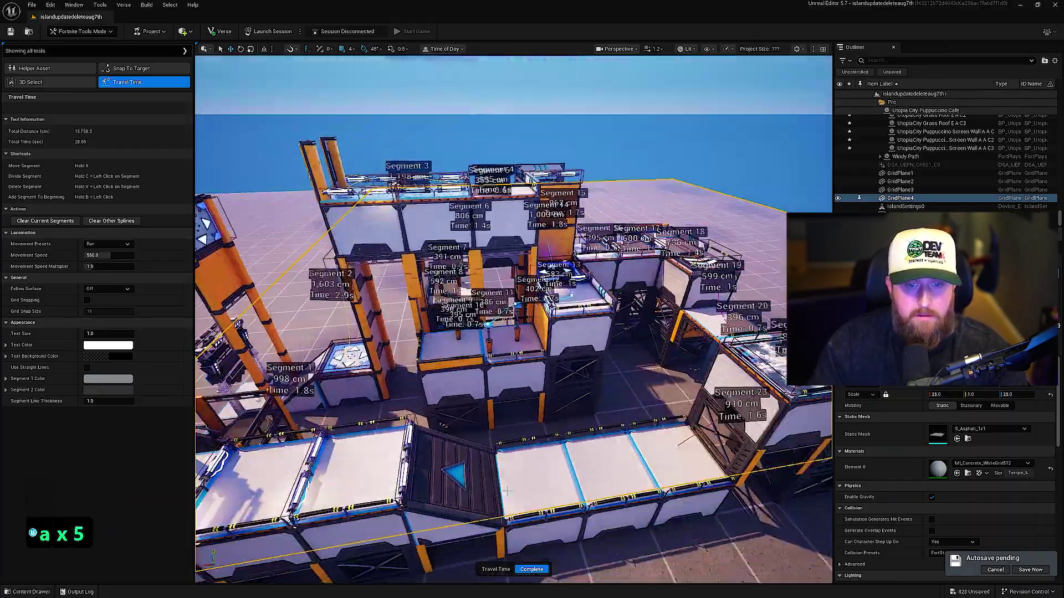
pyautogui.click(535, 477)
pyautogui.press('a')
pyautogui.click(531, 442)
pyautogui.click(410, 438)
pyautogui.click(342, 417)
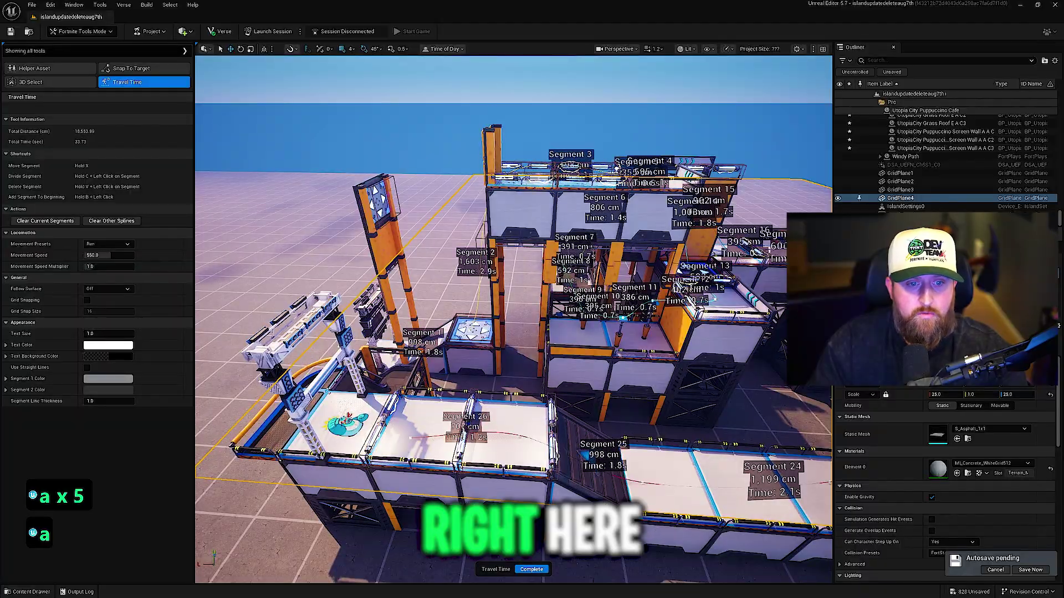
pyautogui.press('a')
pyautogui.moveTo(342, 417); pyautogui.dragTo(516, 413, button='right')
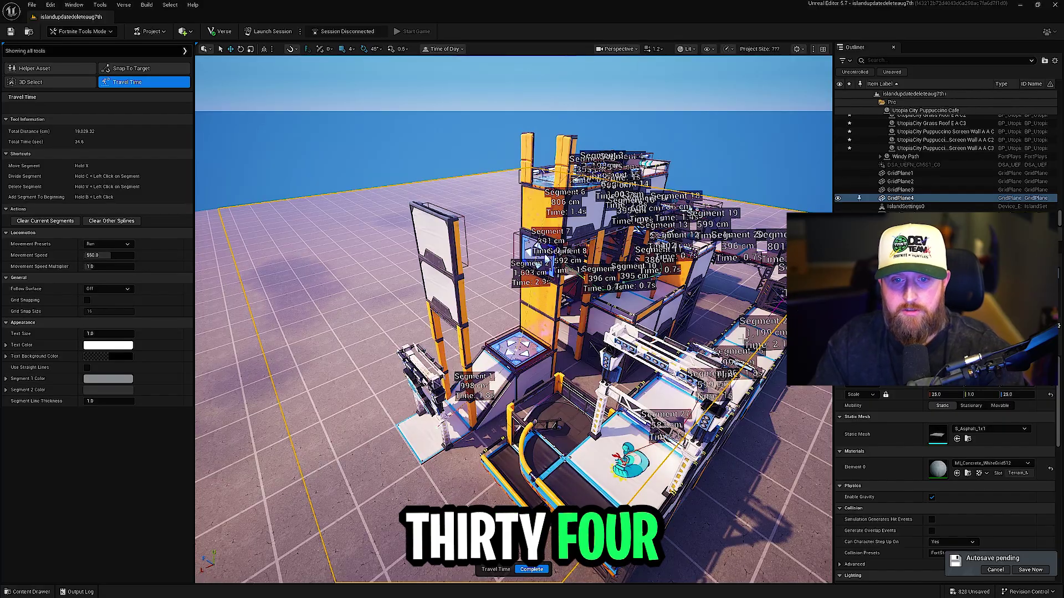
pyautogui.press('d')
pyautogui.moveTo(592, 270); pyautogui.dragTo(586, 276, button='right')
pyautogui.press('s')
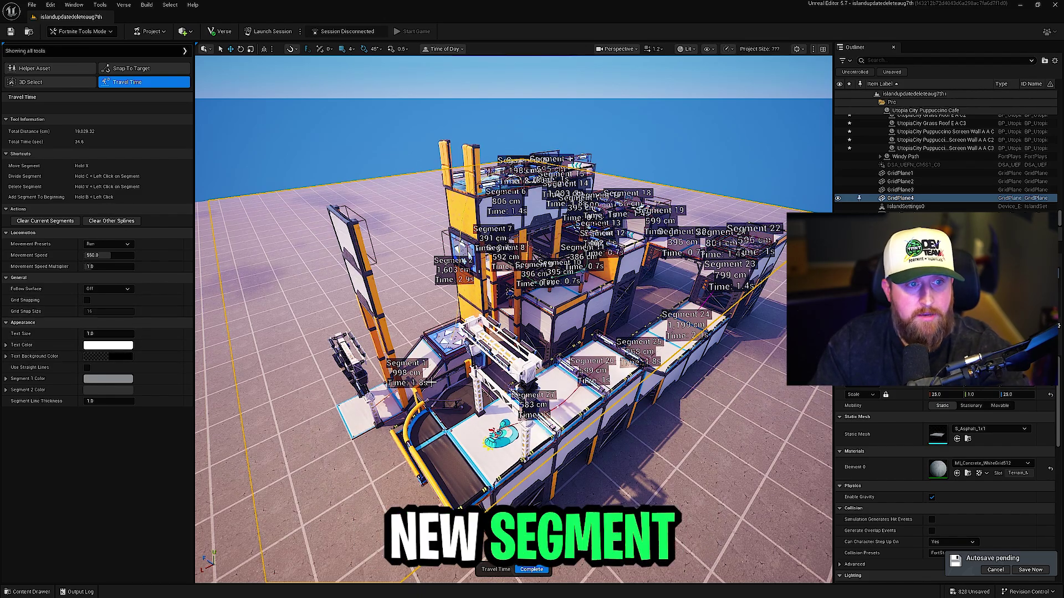
pyautogui.click(109, 248)
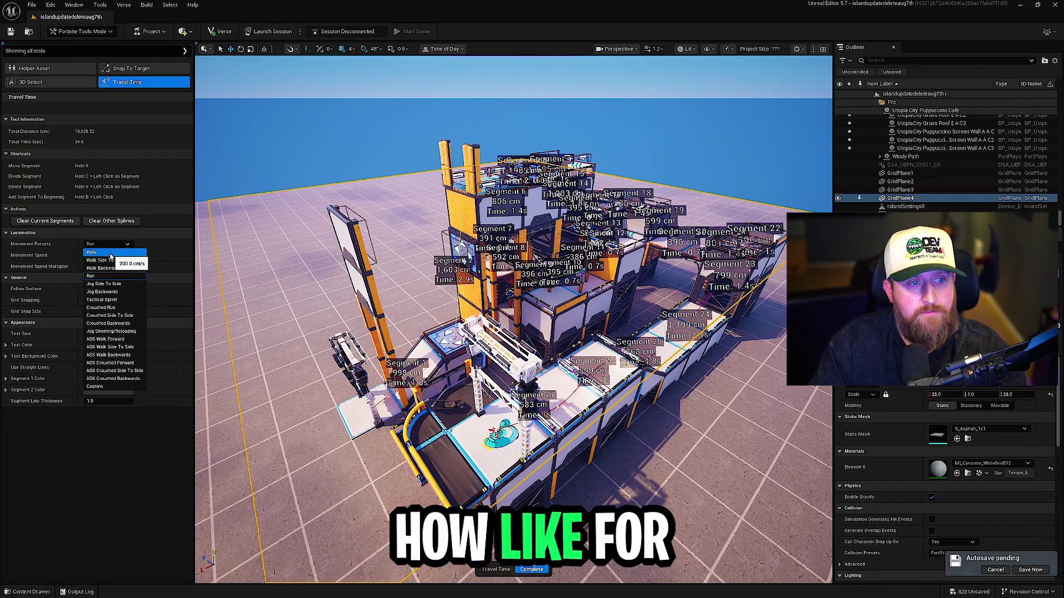
pyautogui.click(102, 252)
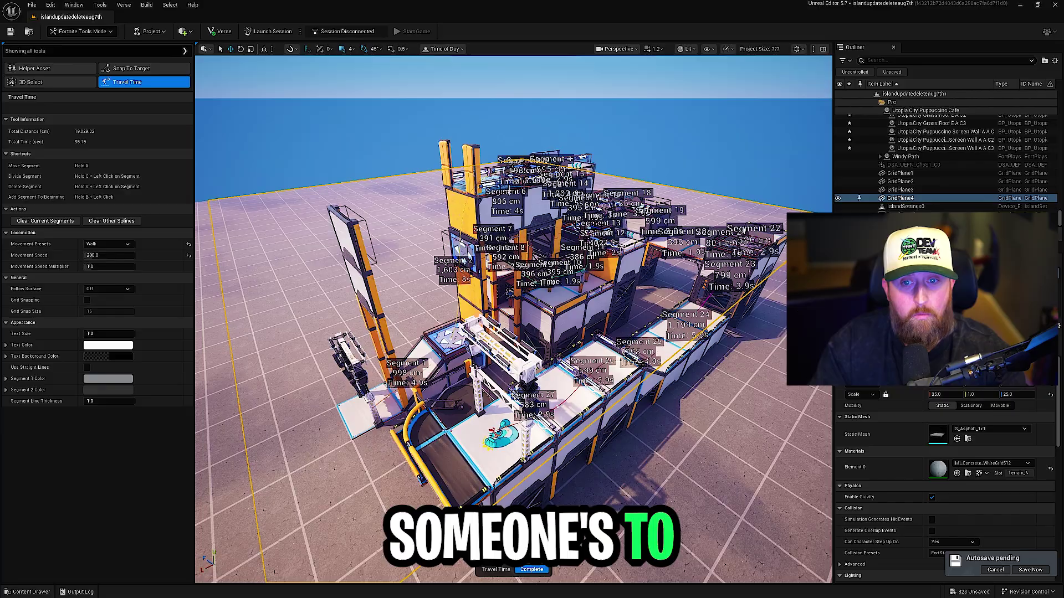
pyautogui.click(108, 244)
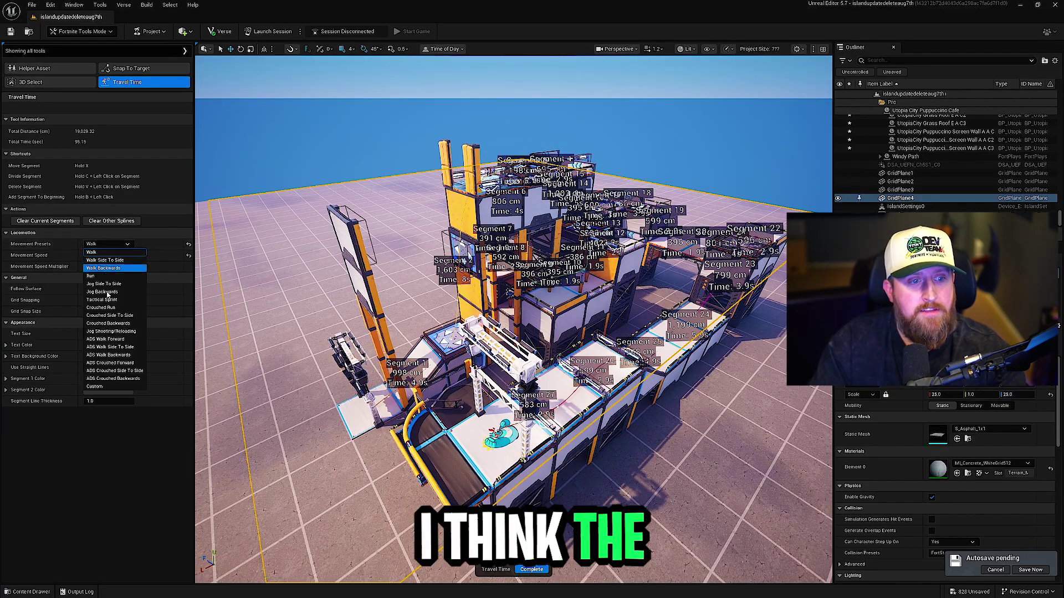
pyautogui.click(126, 380)
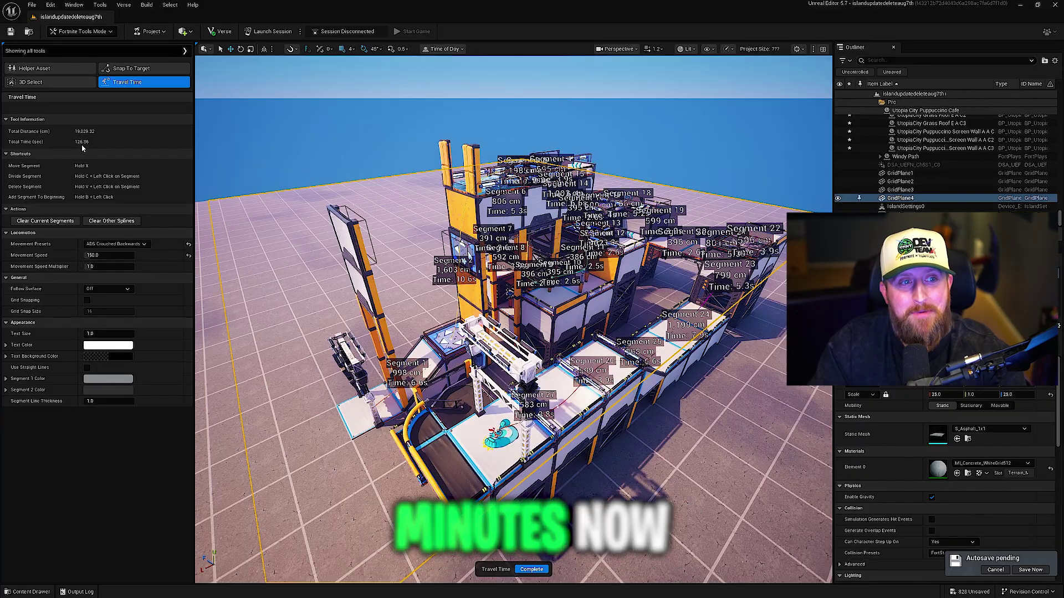
pyautogui.click(189, 245)
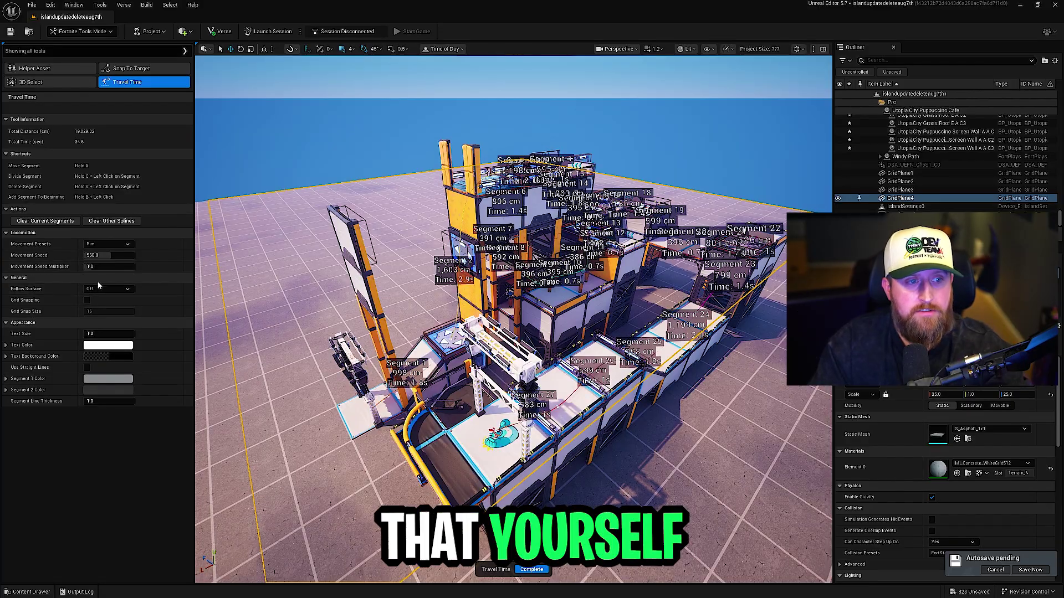
# - Try Follow Surface as Landscape and All Surfaces, then set it back to Off
pyautogui.press('d')
pyautogui.moveTo(421, 332); pyautogui.dragTo(316, 342, button='right')
pyautogui.press('w')
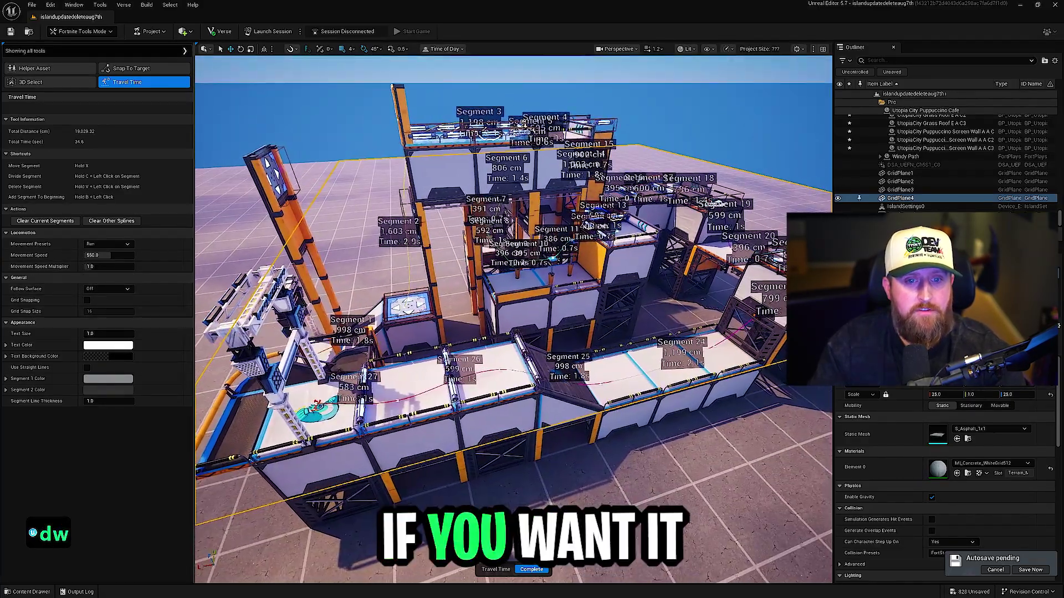
pyautogui.click(108, 288)
pyautogui.click(108, 305)
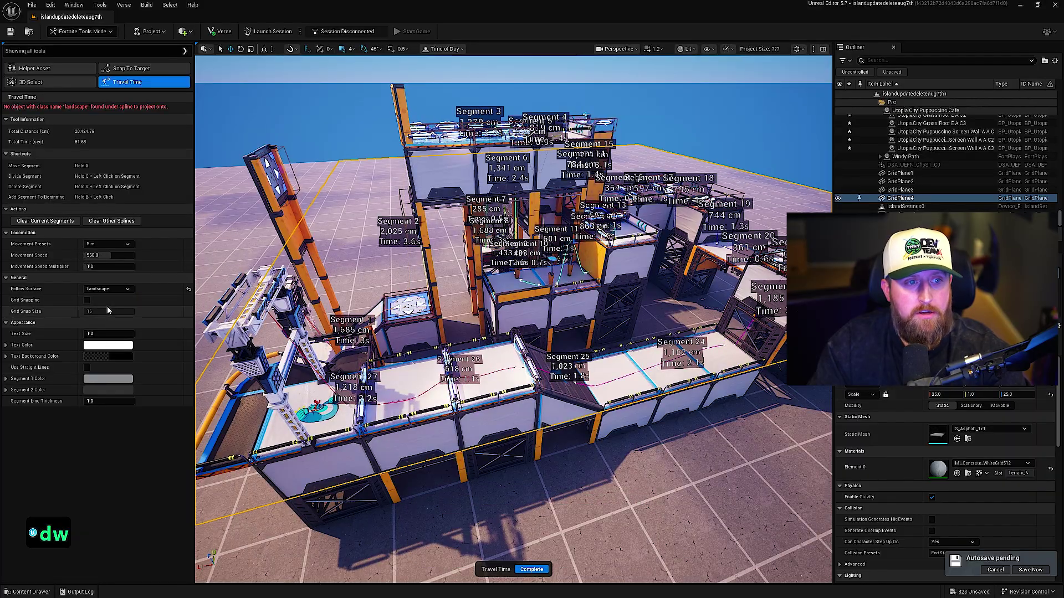
pyautogui.click(108, 290)
pyautogui.click(107, 315)
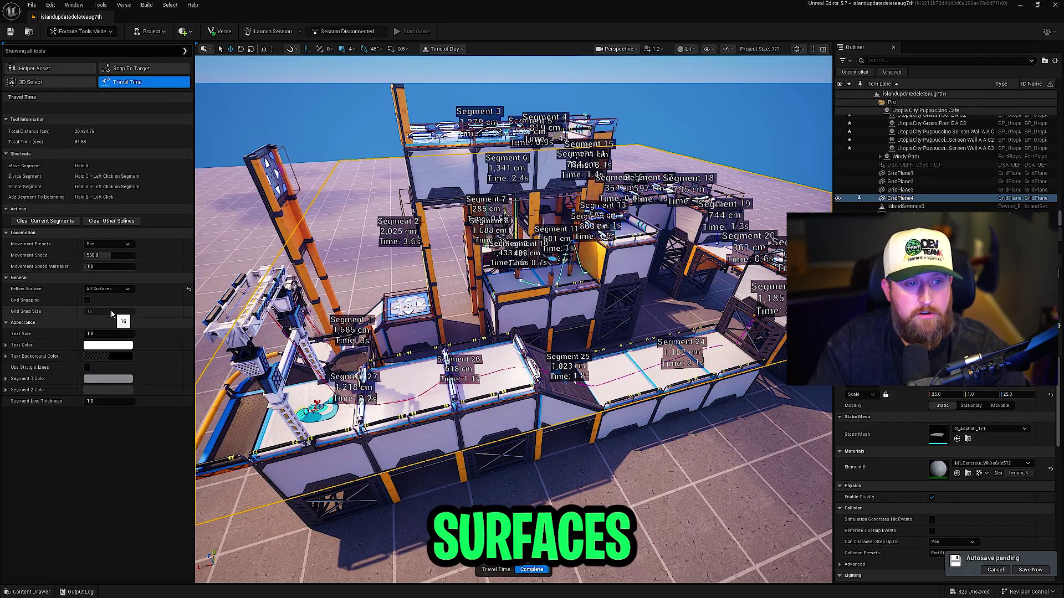
pyautogui.click(107, 289)
pyautogui.click(105, 295)
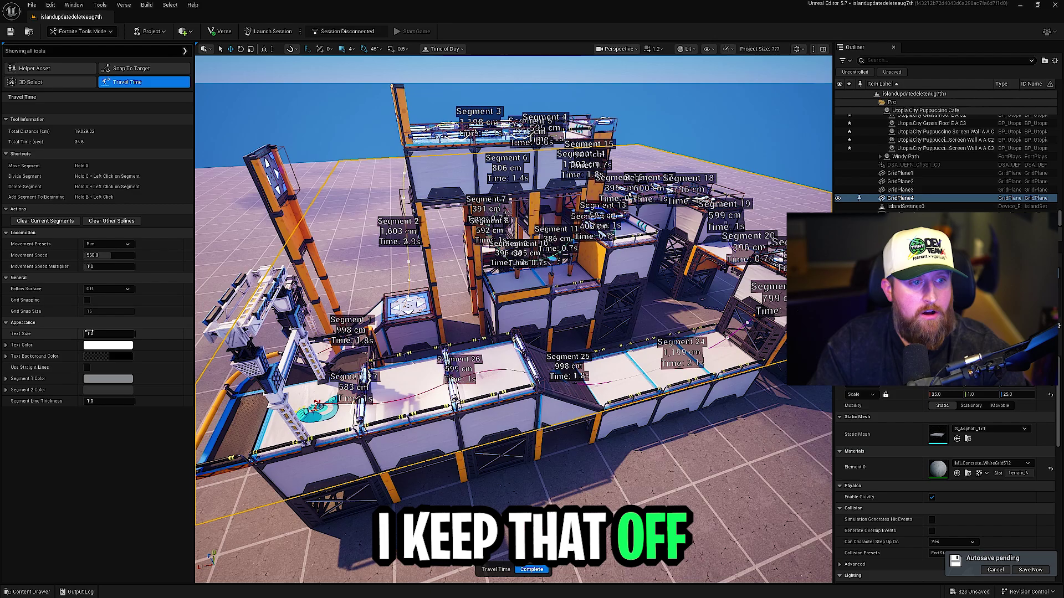
# - Enlarge the segment label Text Size to about 1.64 and enable Use Straight Lines
pyautogui.moveTo(88, 333)
pyautogui.mouseDown()
pyautogui.moveTo(114, 333)
pyautogui.moveTo(99, 346)
pyautogui.mouseUp()
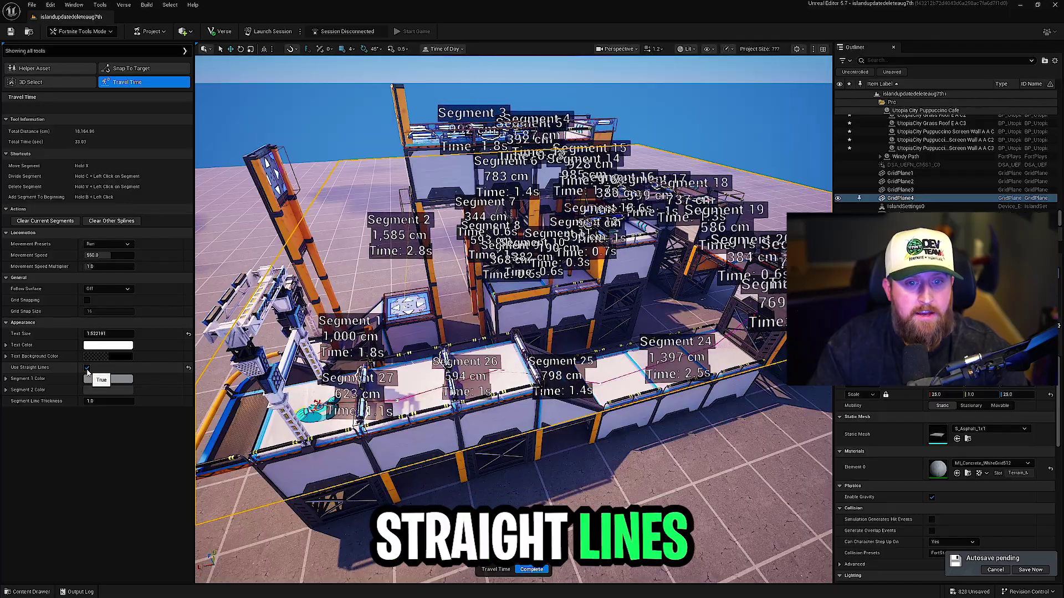
pyautogui.click(87, 367)
pyautogui.press('d')
pyautogui.press('d')
pyautogui.press('d')
pyautogui.press('d')
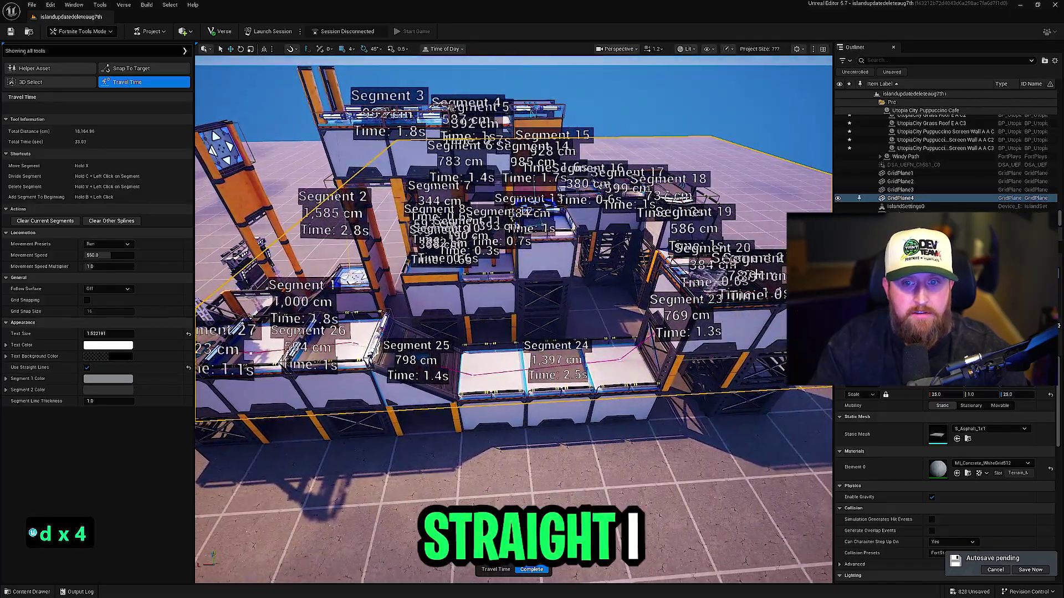
pyautogui.press('a')
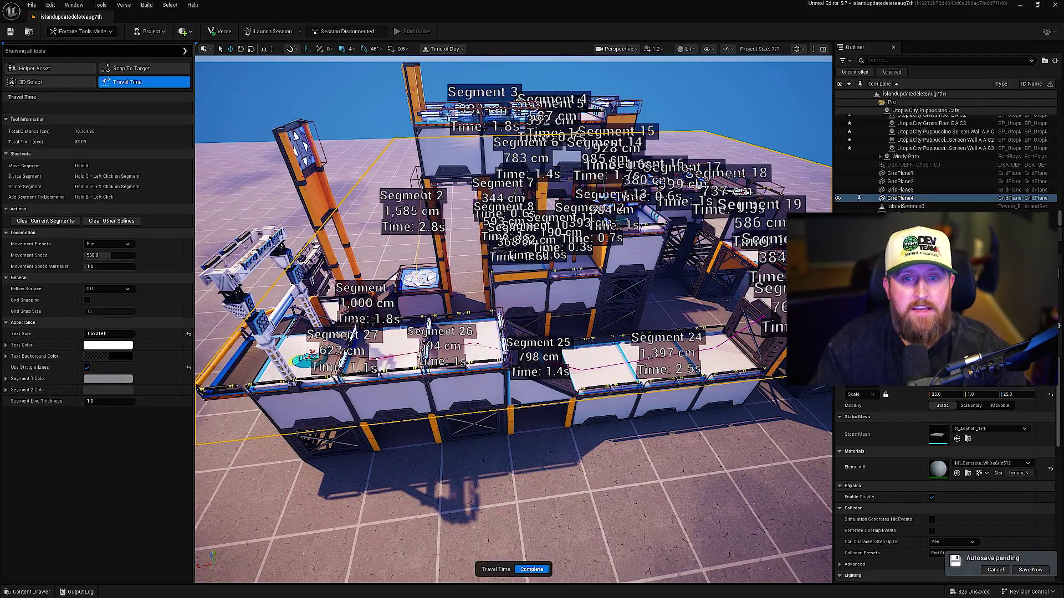
pyautogui.press('s')
pyautogui.moveTo(355, 410); pyautogui.dragTo(383, 365, button='right')
pyautogui.press('a')
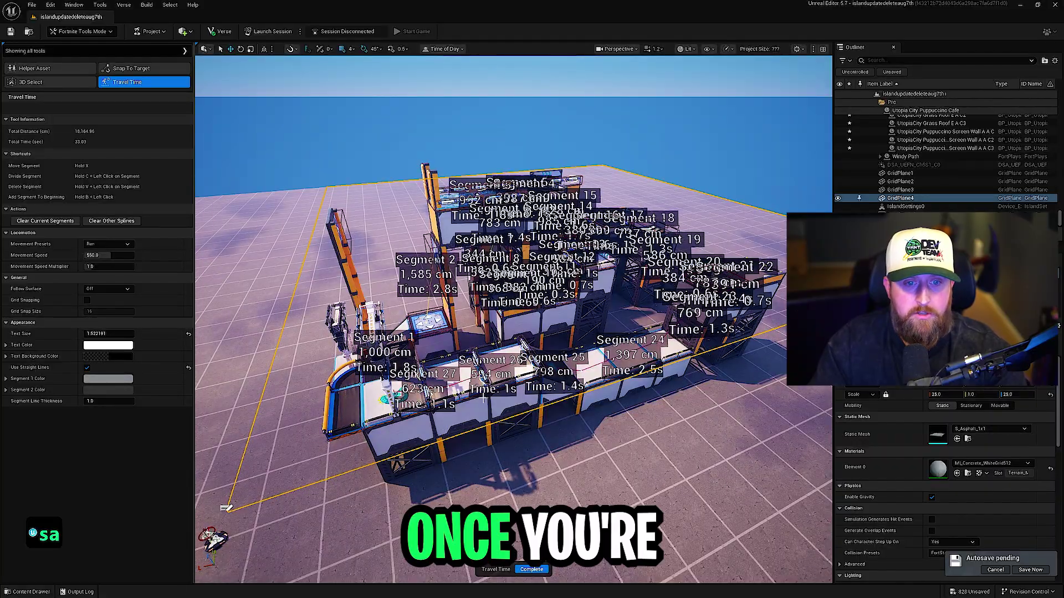
# - Complete the current Travel Time measurement and move the view over the empty floor
pyautogui.click(532, 569)
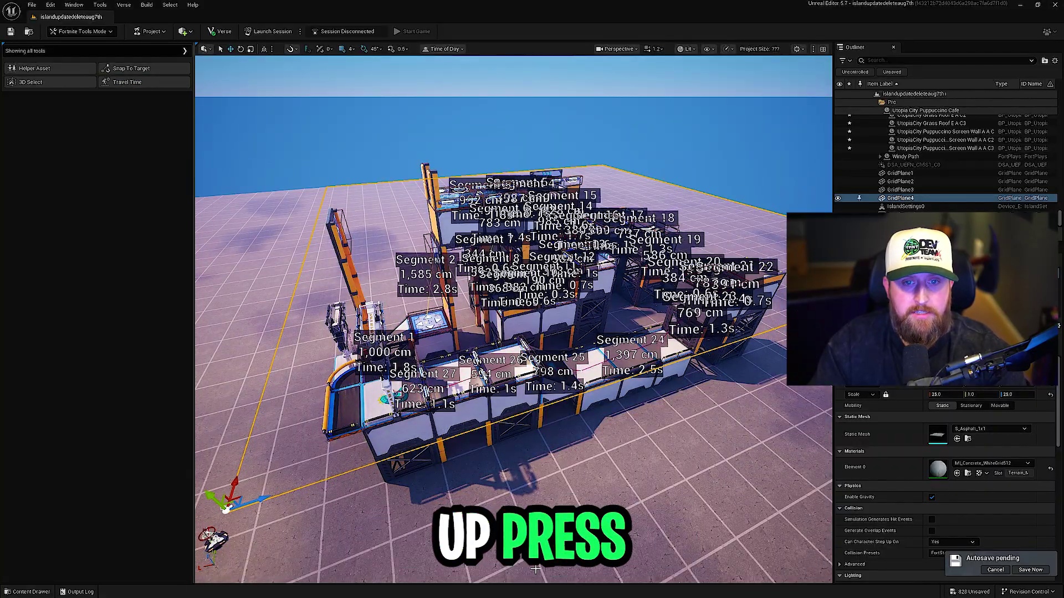
pyautogui.press('a')
pyautogui.press('w')
pyautogui.press('w')
pyautogui.press('s')
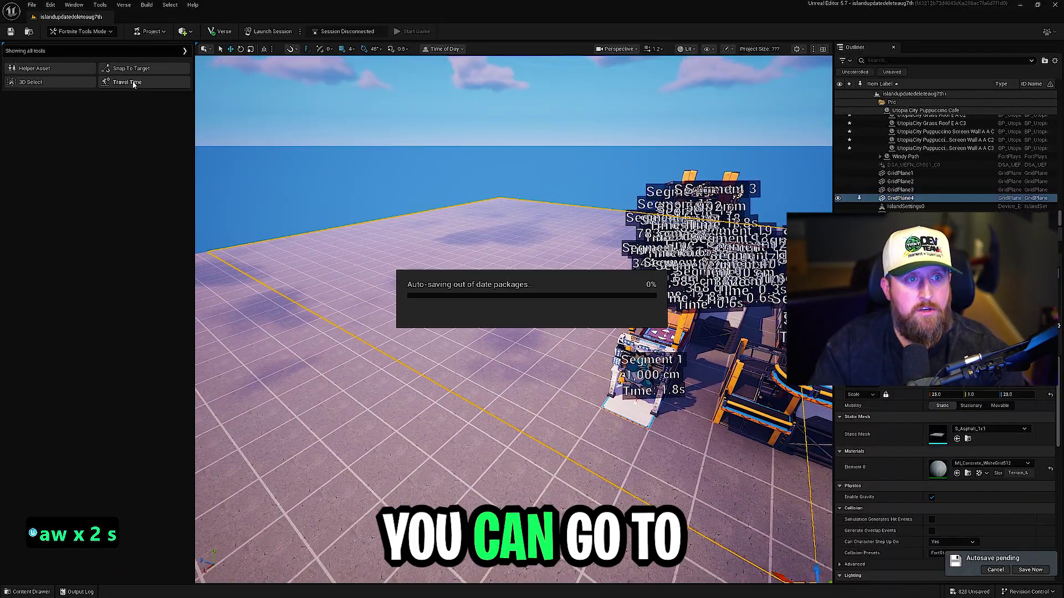
# - Start a new Travel Time path and place six points across the grid floor
pyautogui.click(133, 83)
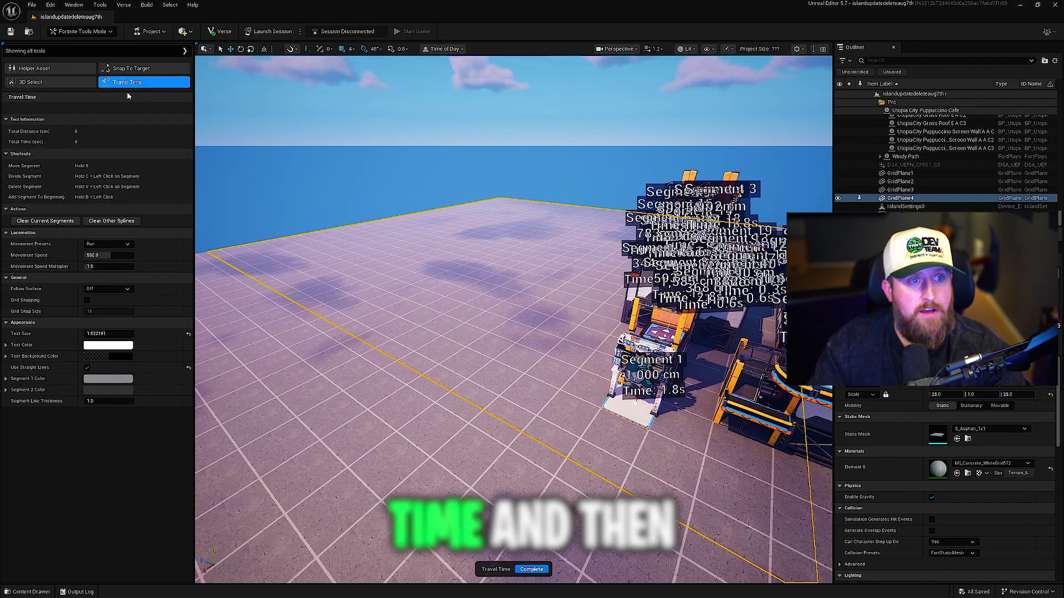
pyautogui.click(434, 421)
pyautogui.click(491, 391)
pyautogui.click(493, 333)
pyautogui.click(425, 308)
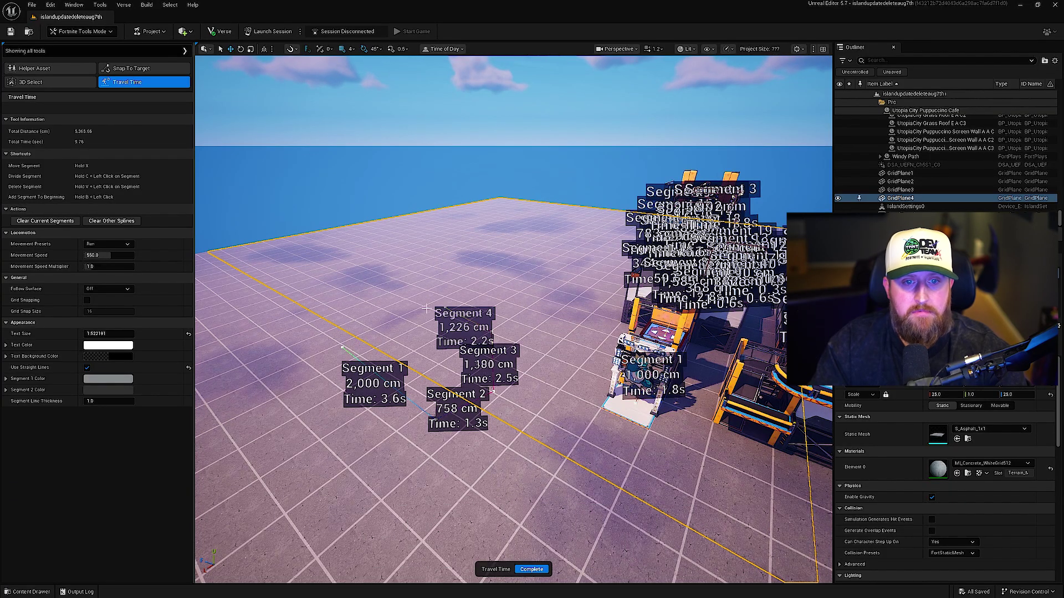
pyautogui.click(387, 319)
pyautogui.click(343, 347)
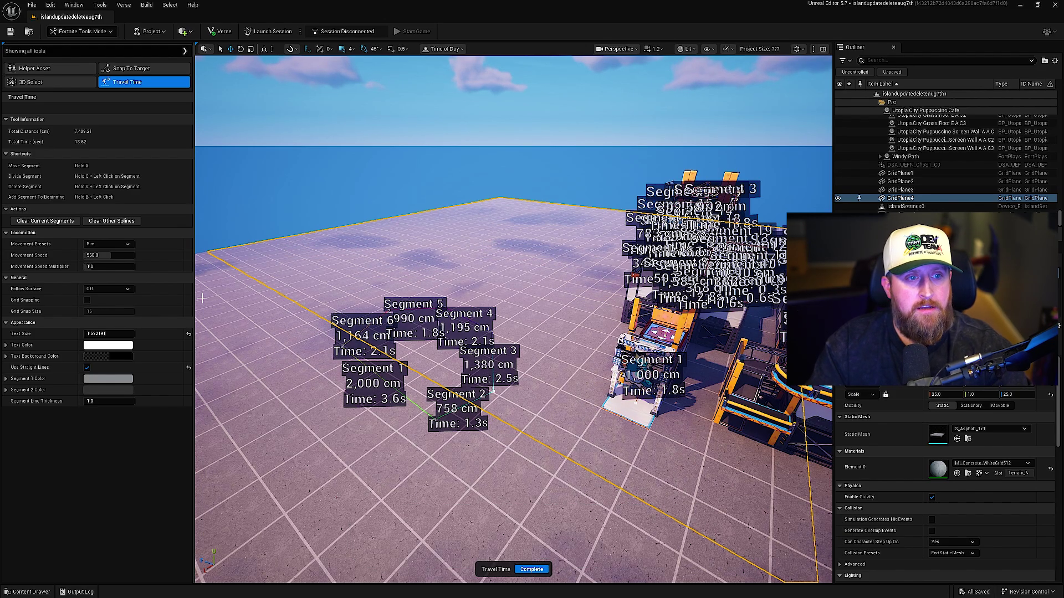
# - Use Clear Other Splines, then complete the floor path measurement
pyautogui.click(86, 221)
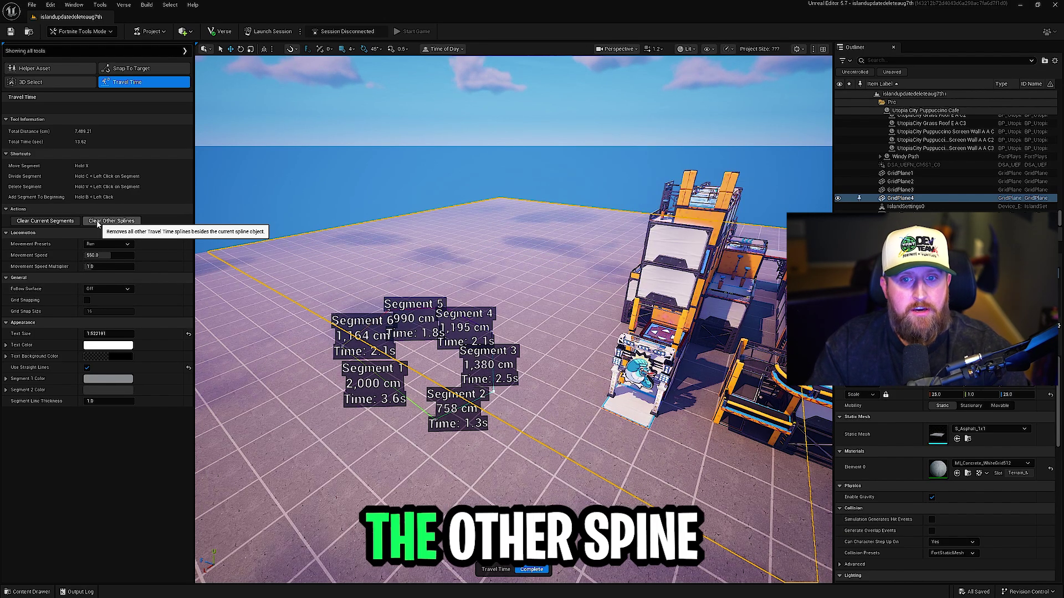
pyautogui.click(75, 221)
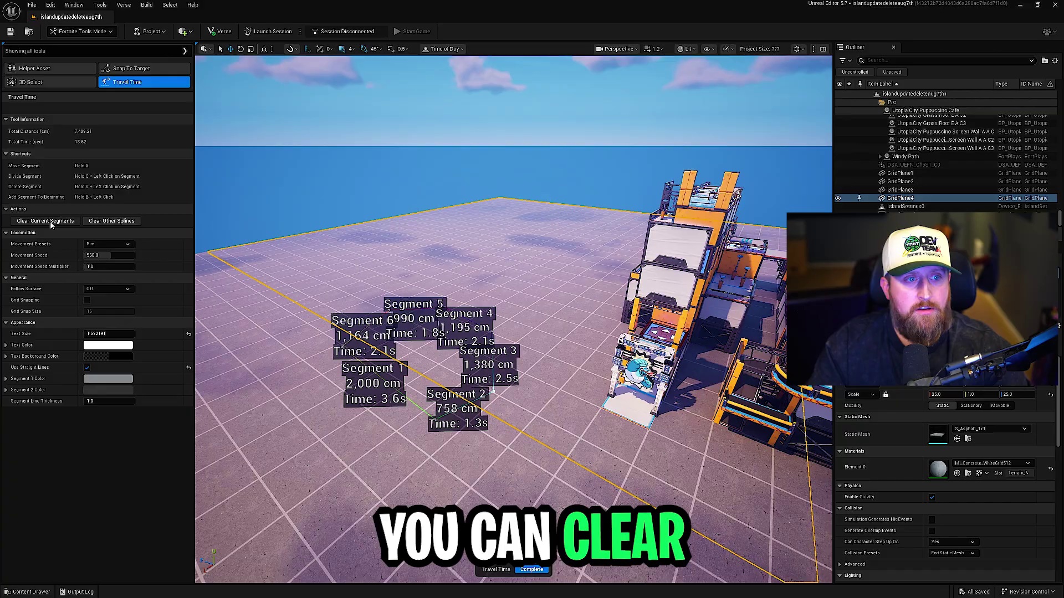
pyautogui.click(533, 571)
pyautogui.moveTo(423, 459); pyautogui.dragTo(549, 438, button='right')
pyautogui.hotkey('ctrl', 'z')
pyautogui.hotkey('ctrl', 'z')
pyautogui.hotkey('ctrl', 'z')
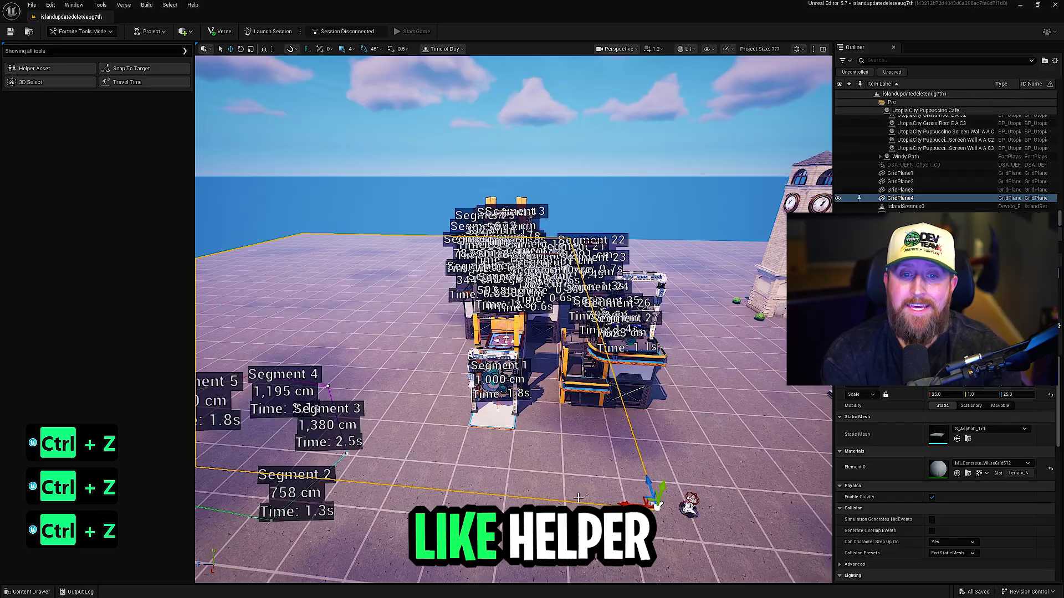
pyautogui.press('d')
pyautogui.press('d')
pyautogui.press('d')
pyautogui.press('d')
pyautogui.press('d')
pyautogui.press('d')
pyautogui.press('d')
pyautogui.press('d')
pyautogui.press('d')
pyautogui.press('d')
pyautogui.press('d')
pyautogui.press('d')
pyautogui.press('d')
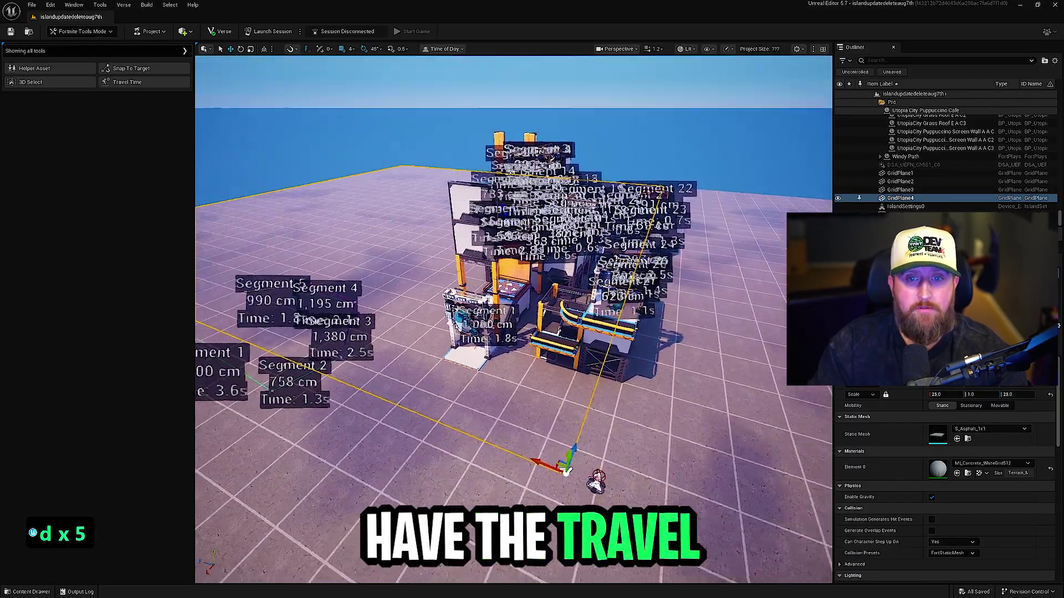
pyautogui.moveTo(735, 488); pyautogui.dragTo(735, 484, button='right')
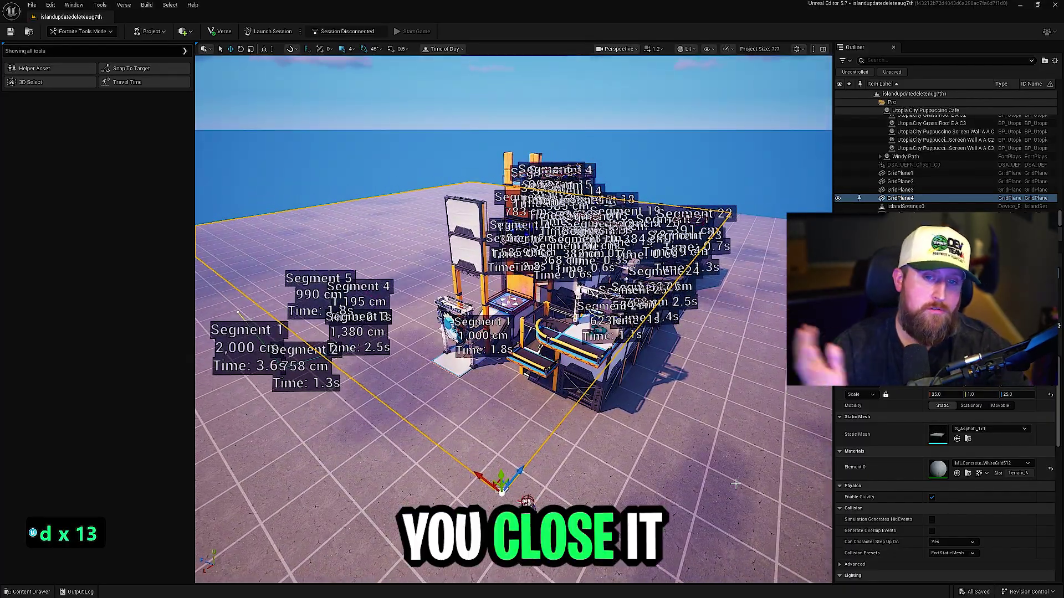